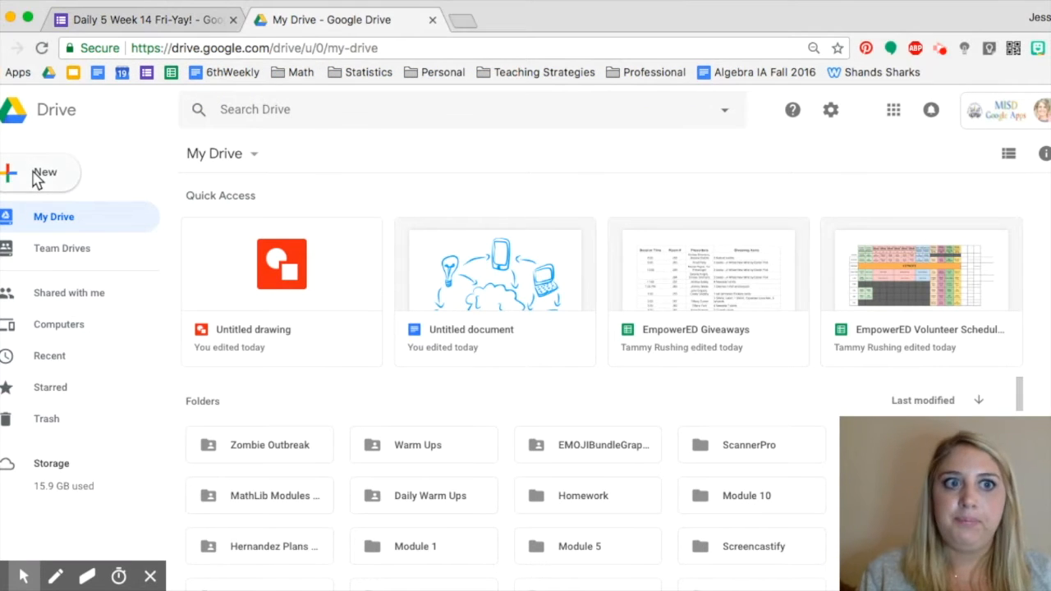
Open the Google Forms template gallery from Drive and look through the Education, Personal and Work templates.
click(37, 176)
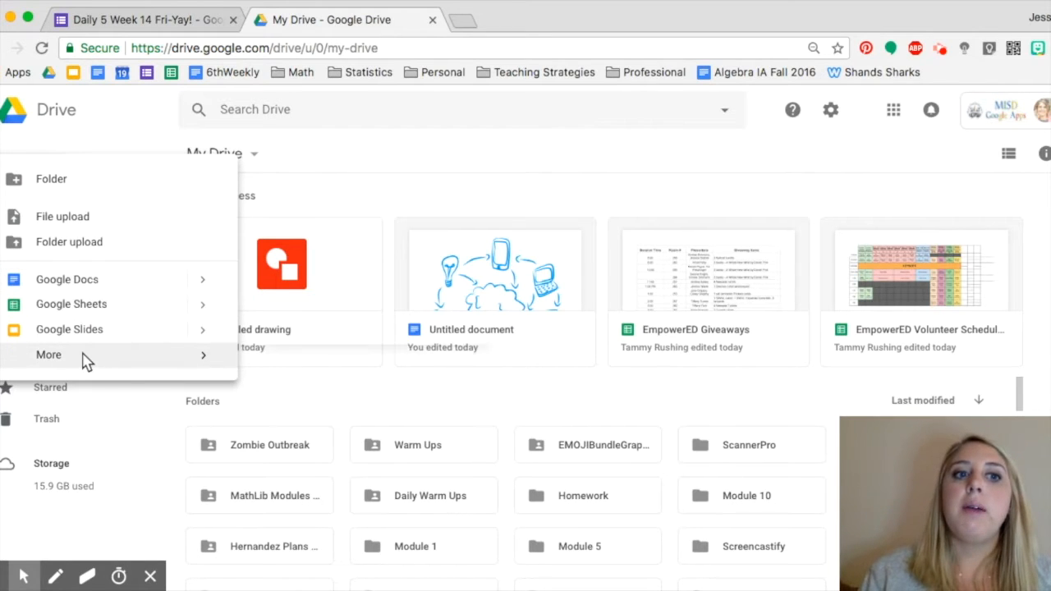
mouse_move(87, 362)
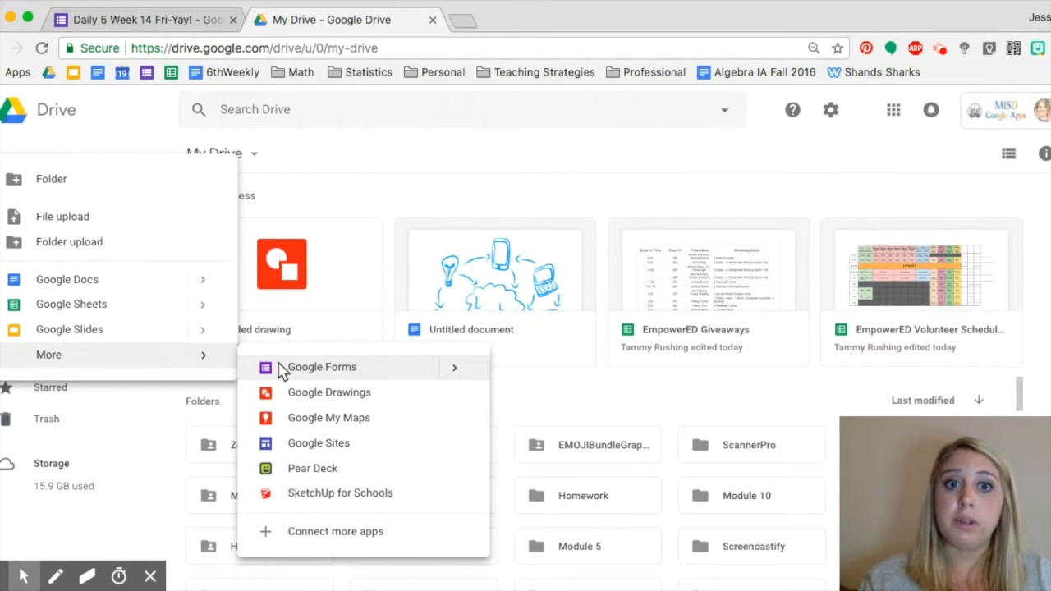
mouse_move(466, 377)
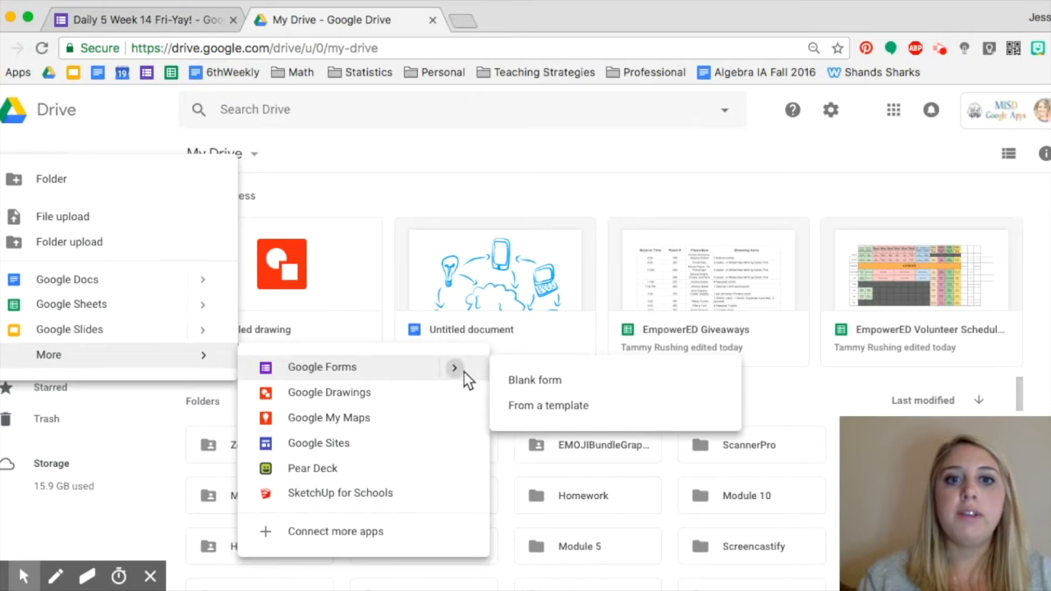
click(564, 410)
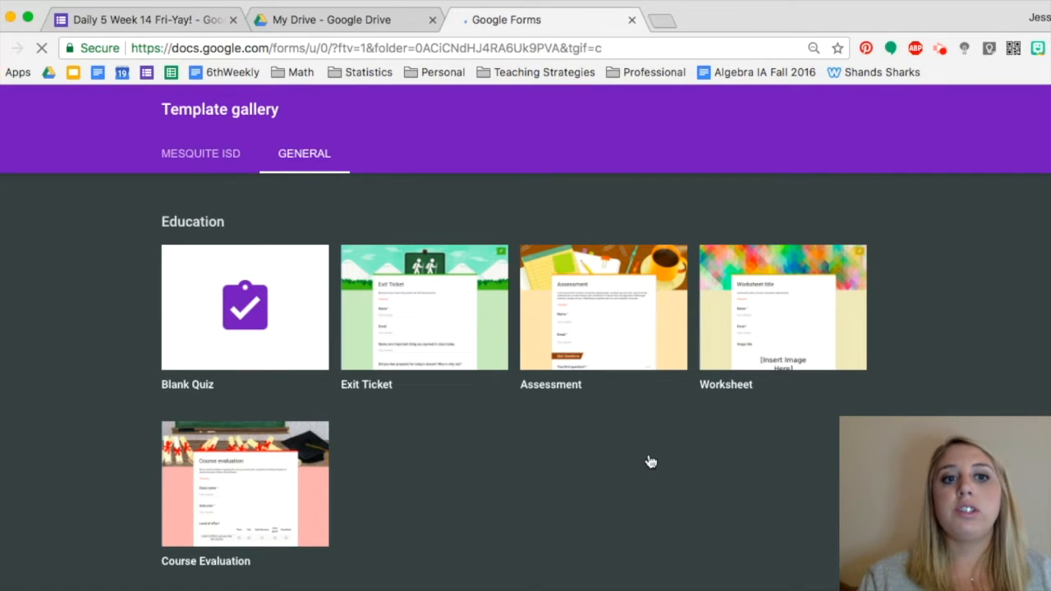
scroll(600, 466, down, 5)
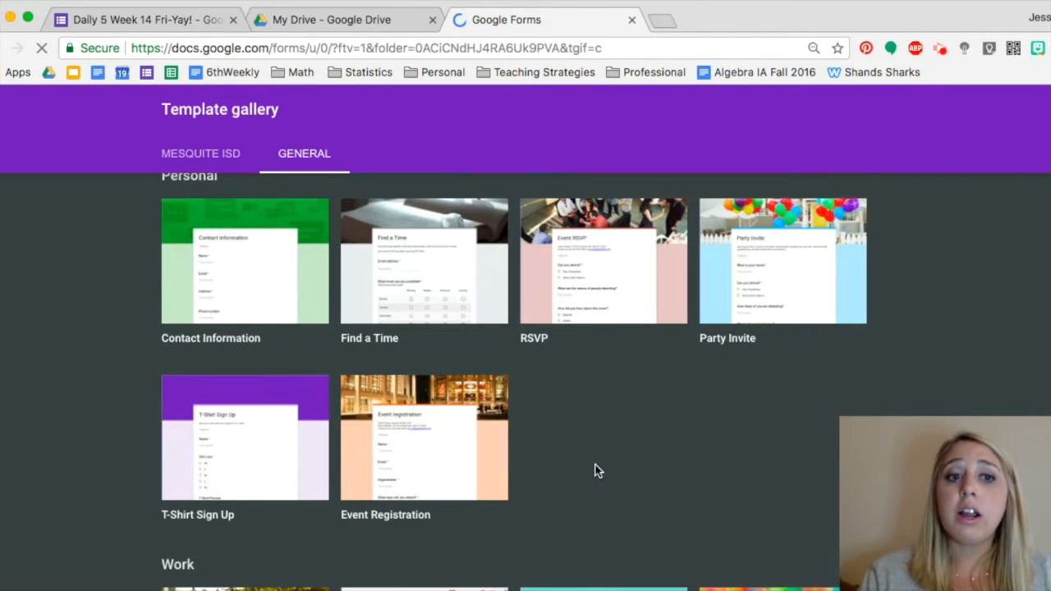
scroll(598, 471, down, 5)
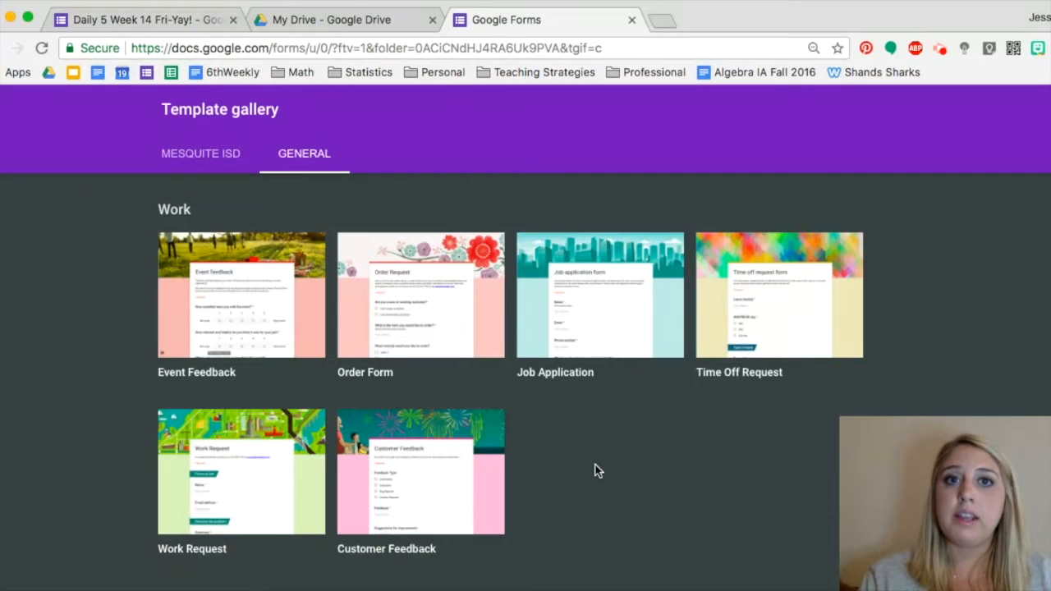
scroll(598, 471, up, 10)
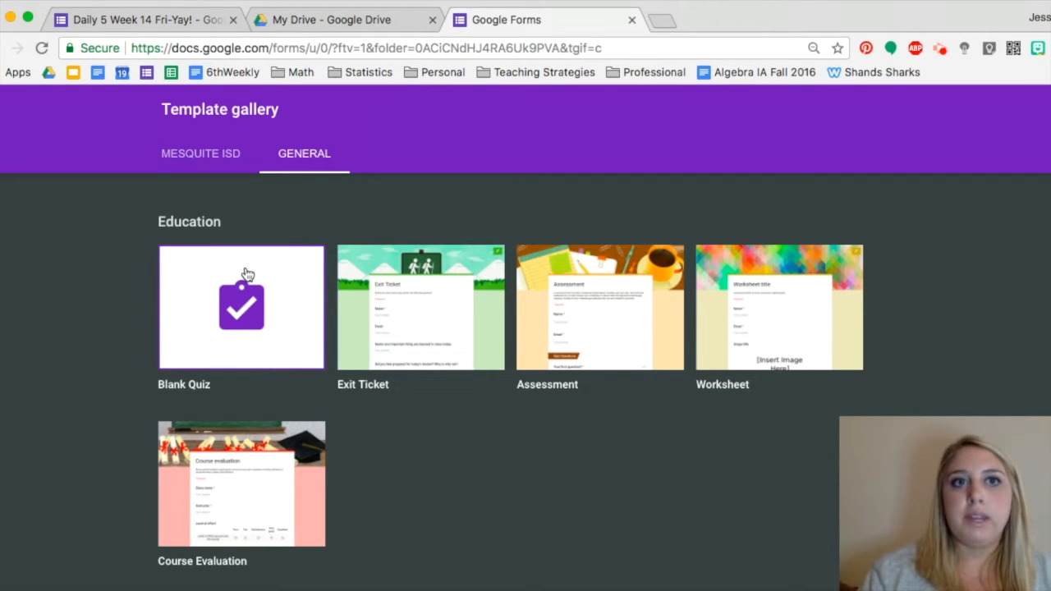
Reach the Google Forms home page through a web search for "google forms" in a new browser tab, and close that tab.
click(370, 16)
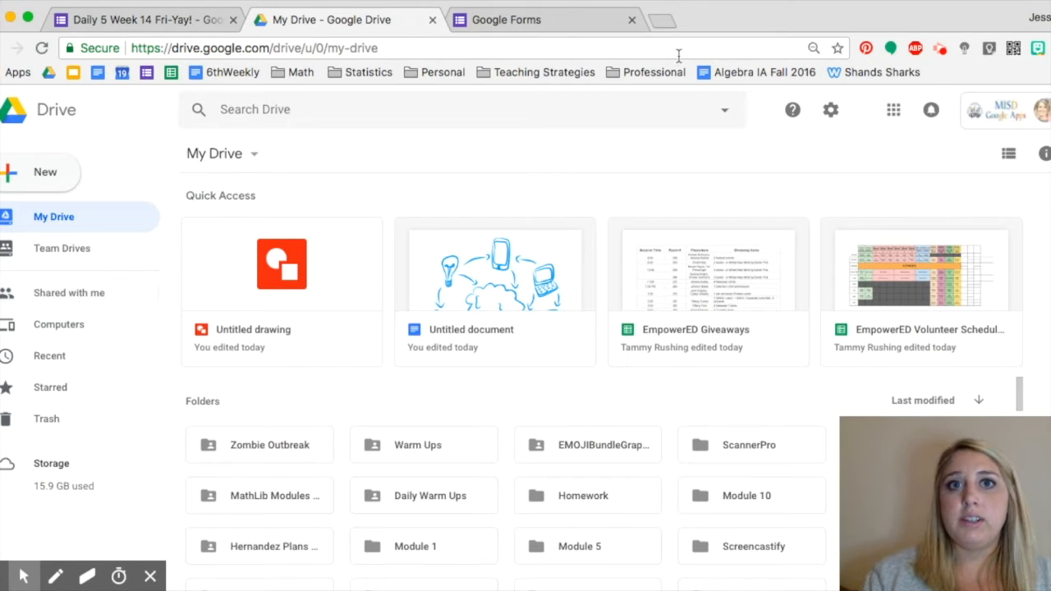
click(664, 22)
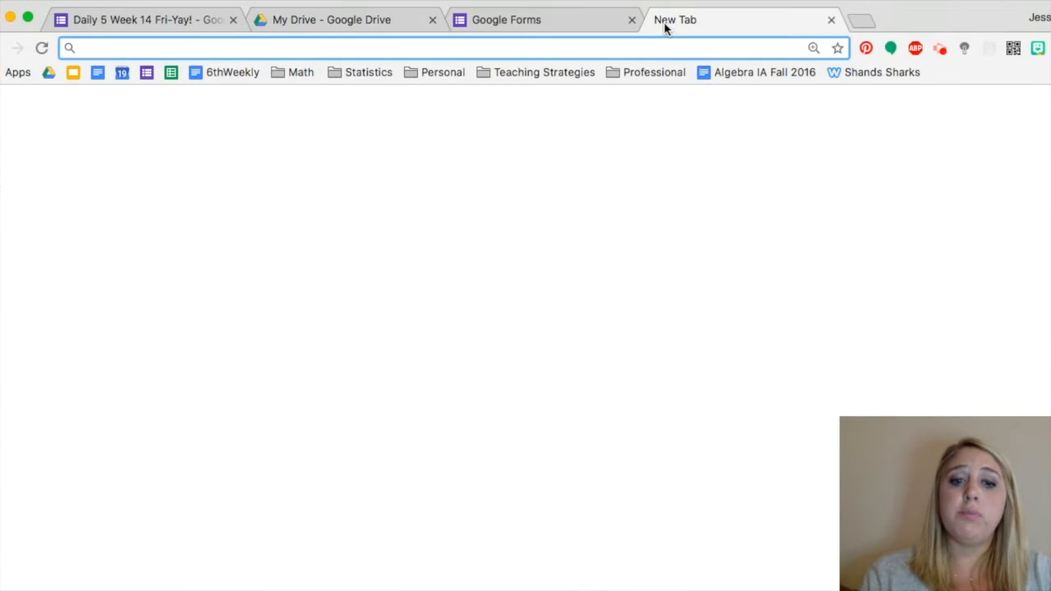
text(google forms)
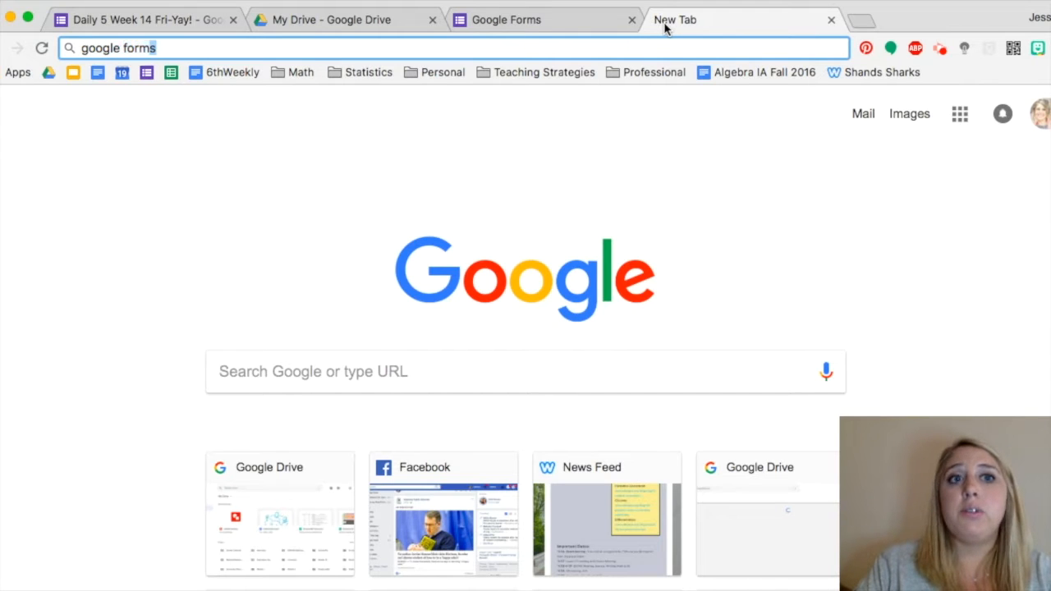
key(Return)
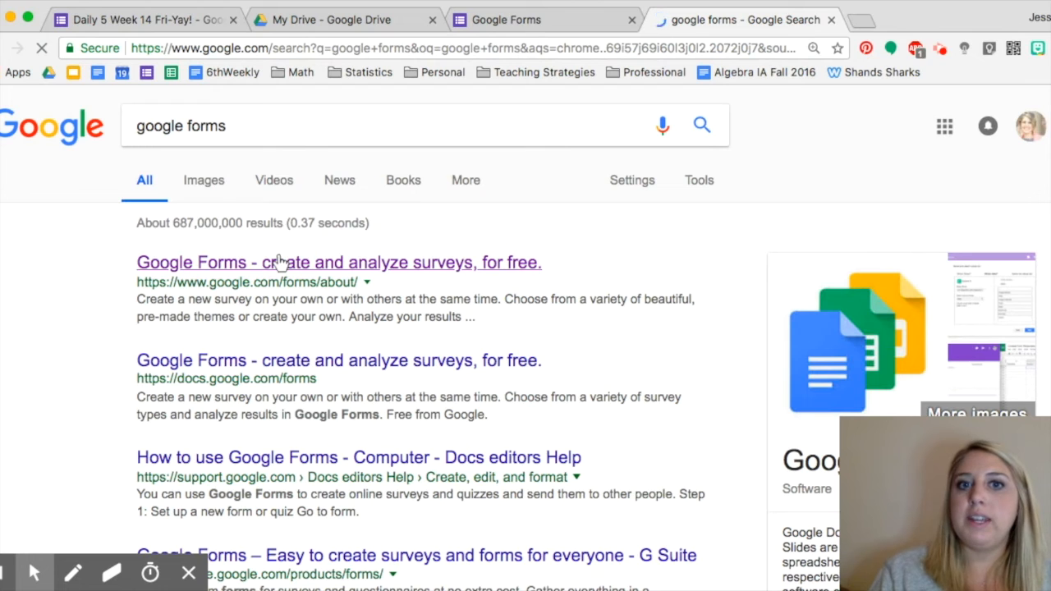
click(278, 262)
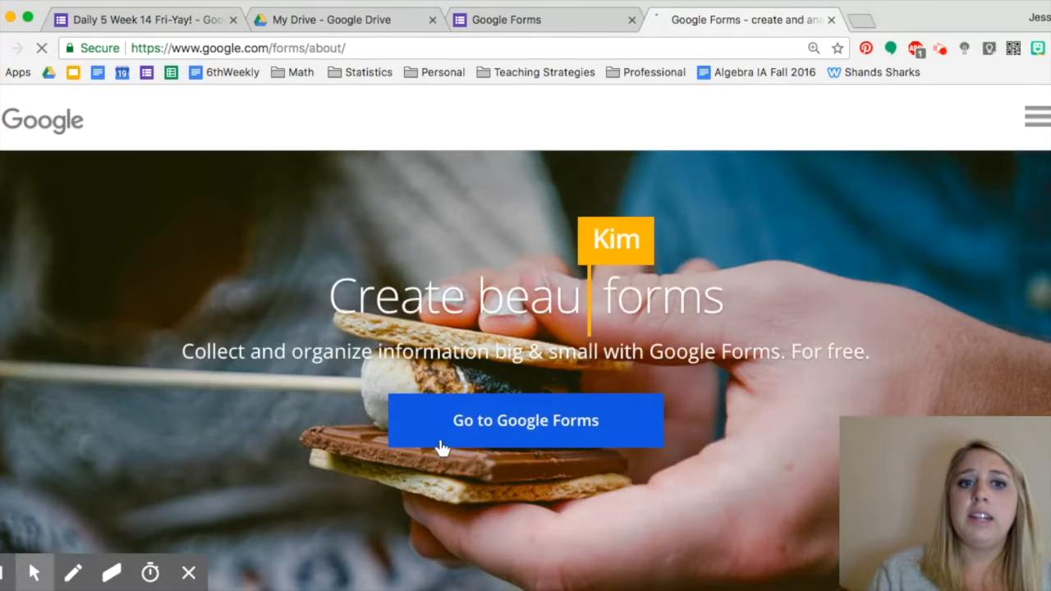
click(465, 430)
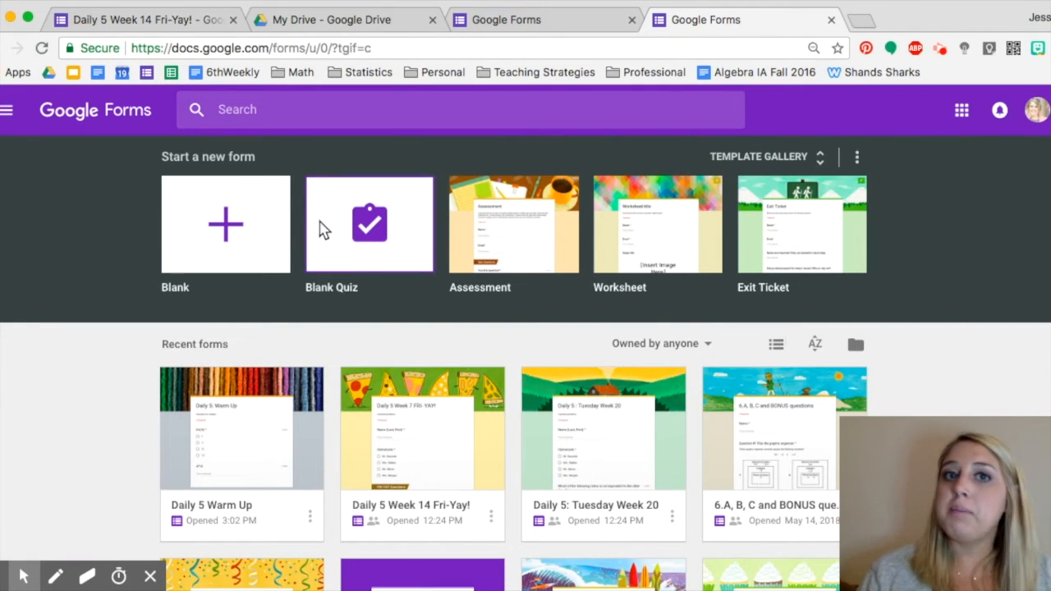
click(830, 20)
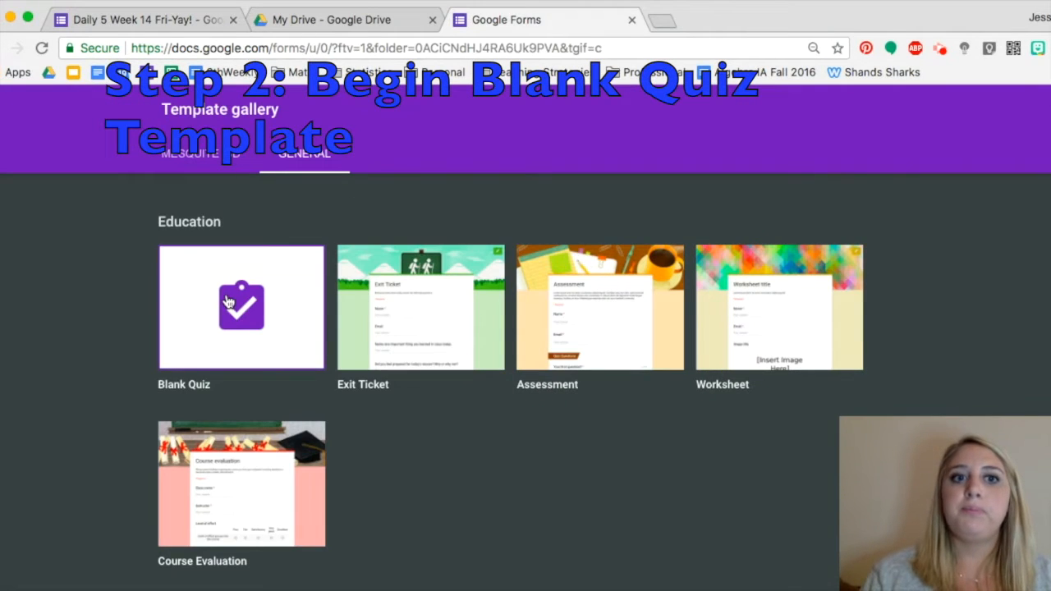
Create a form from the Blank Quiz template and name the file "Warm Up #1".
click(229, 302)
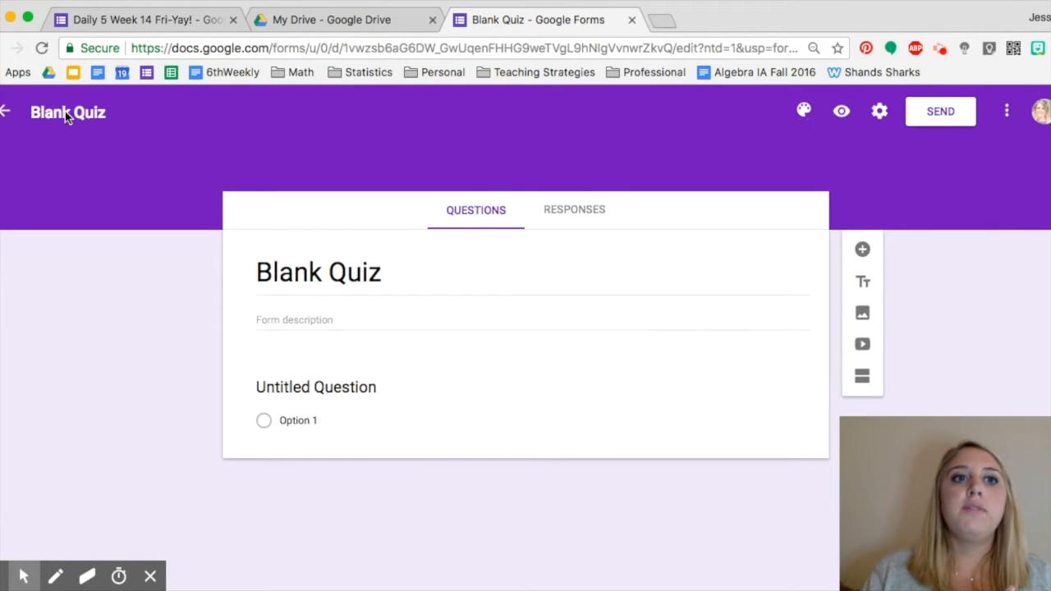
mouse_move(30, 111)
mouse_down()
mouse_move(117, 126)
mouse_move(33, 112)
mouse_up()
click(112, 111)
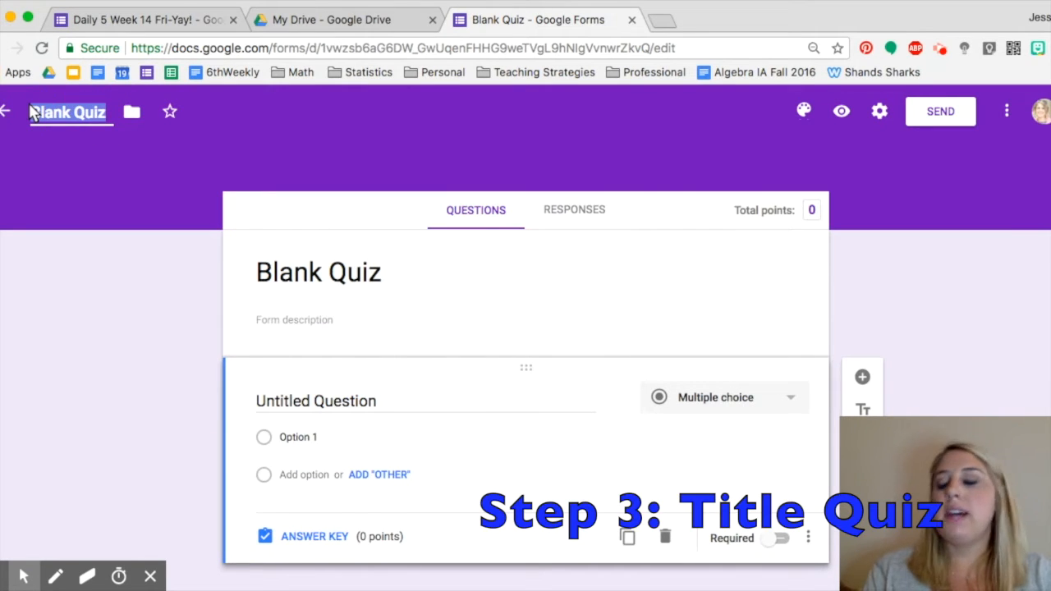
key(BackSpace)
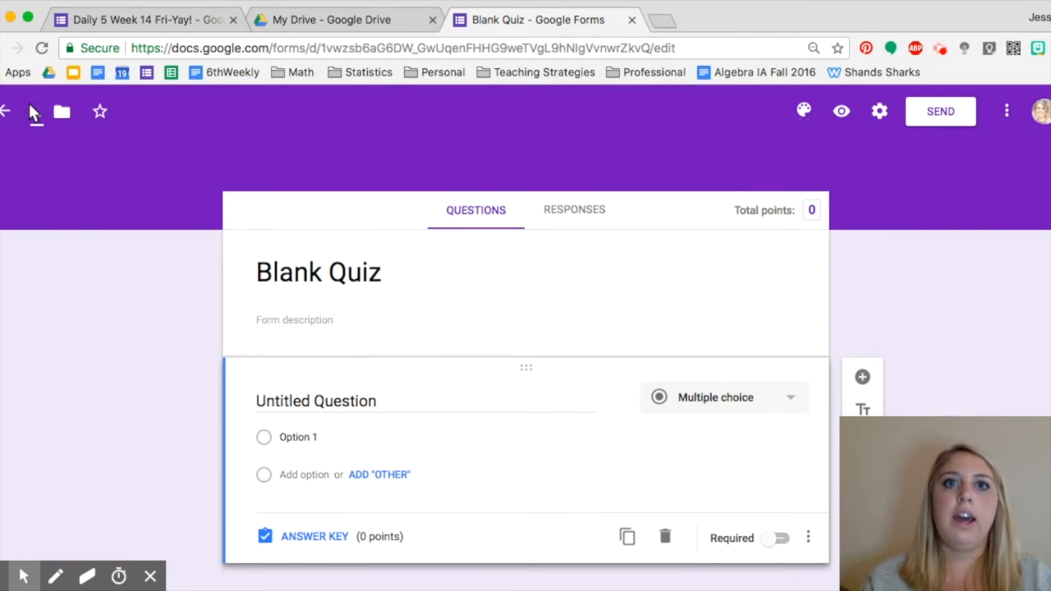
text(Warm )
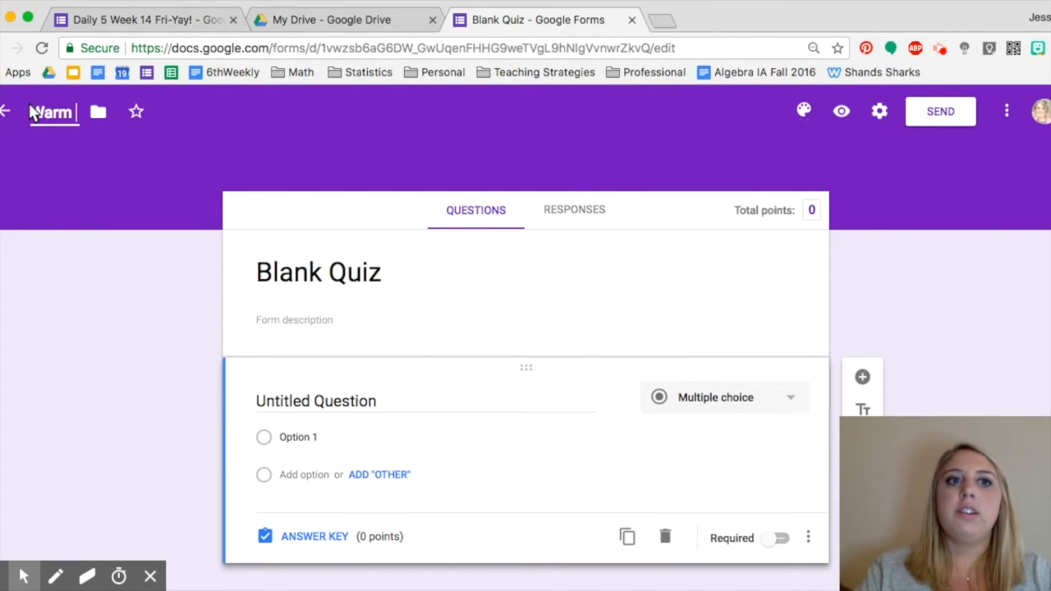
text(Up #1)
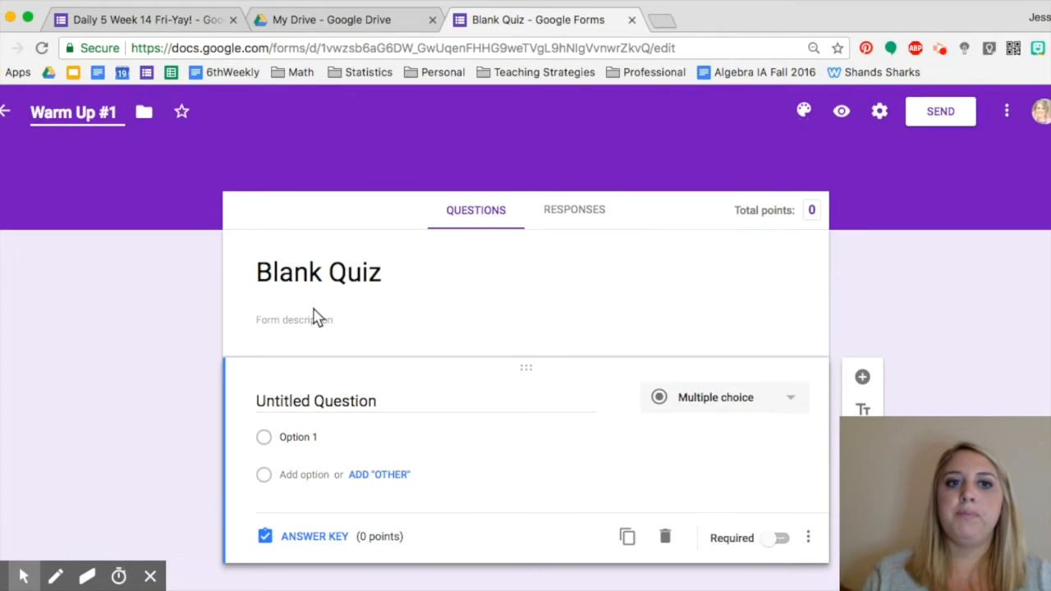
Replace the form's title with "Warm Up #1" and enter "Integers" as the form description.
click(308, 275)
drag(362, 271, 257, 273)
text(Warm Up #1)
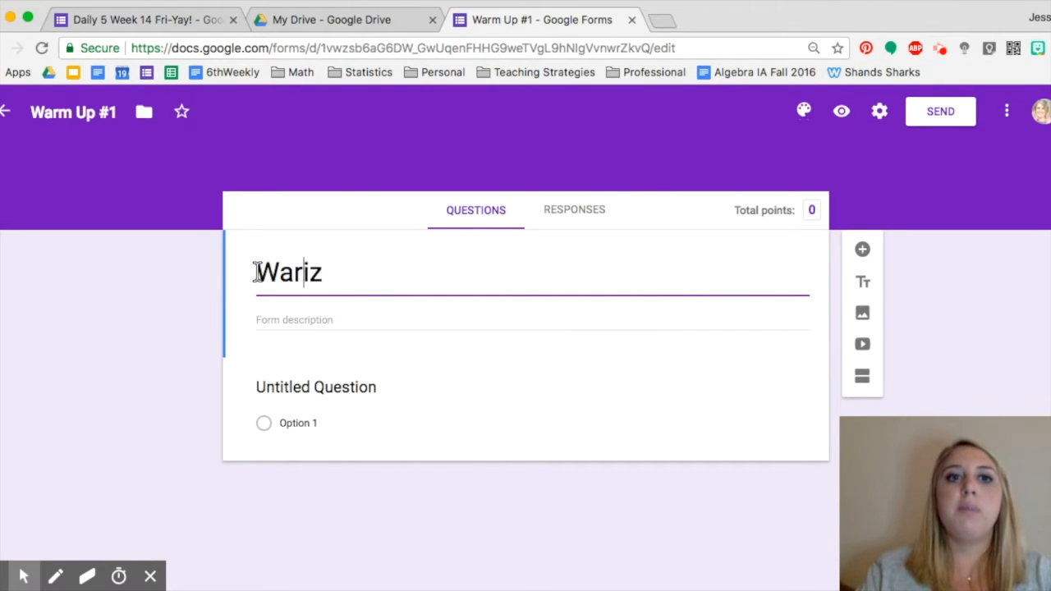
key(End)
key(BackSpace)
key(BackSpace)
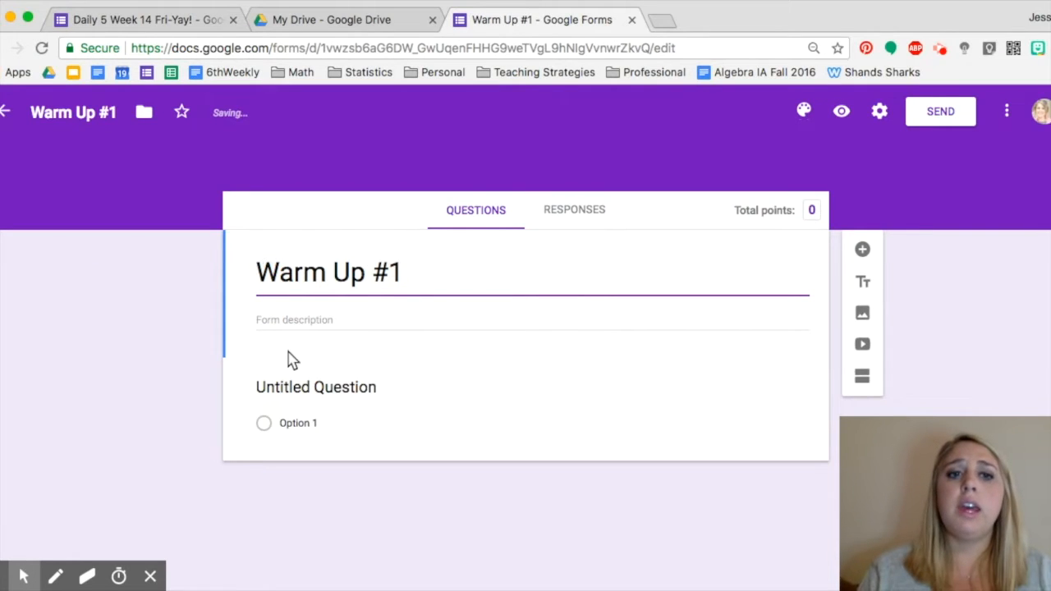
click(279, 324)
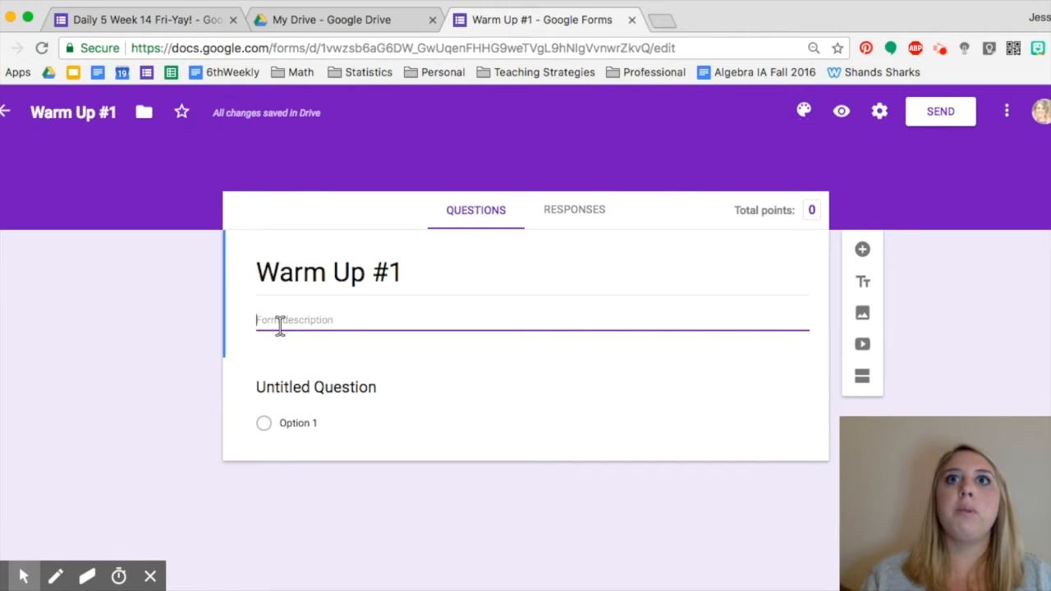
text(Integers)
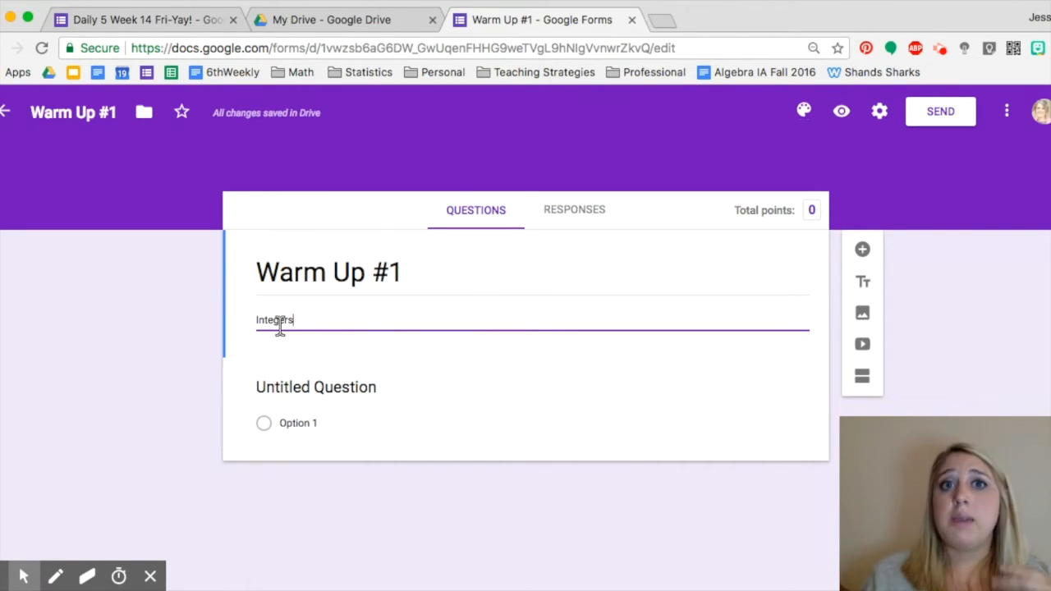
Set the untitled multiple choice question to "5+ (-6)" and its first answer option to 1.
click(318, 390)
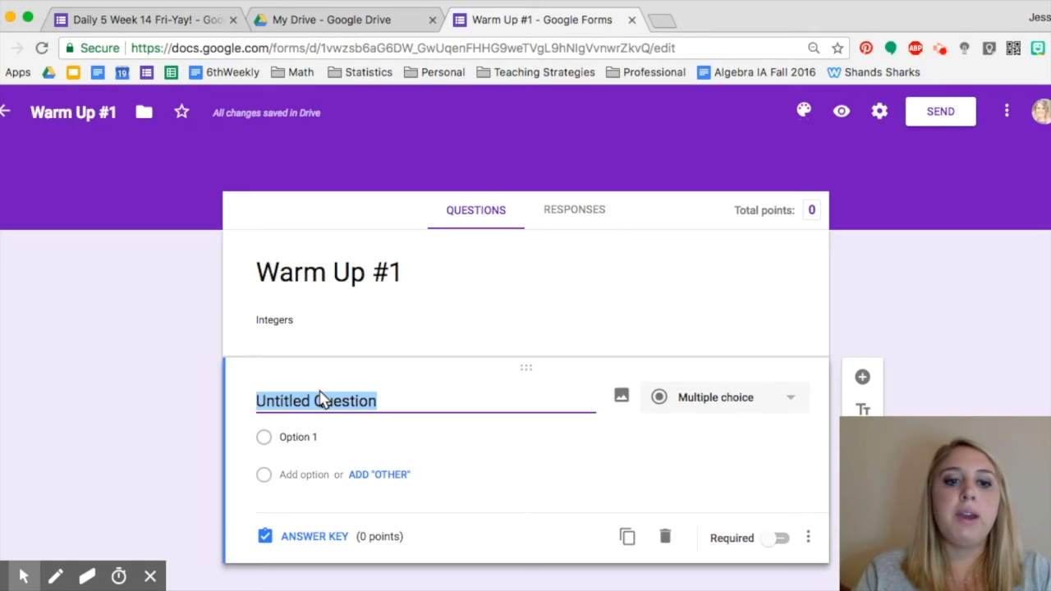
text(5+ (-6))
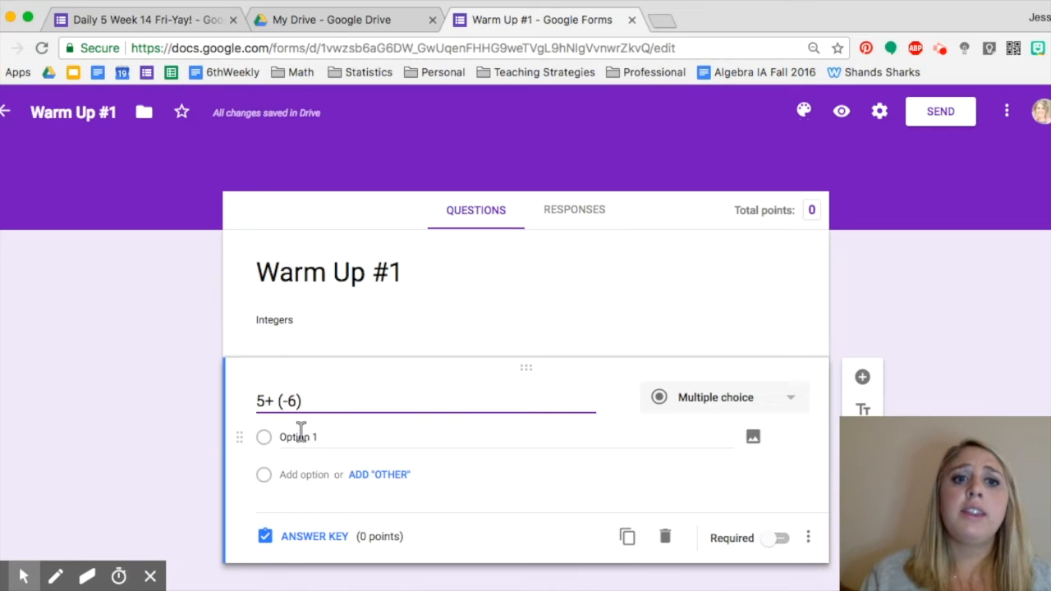
click(301, 428)
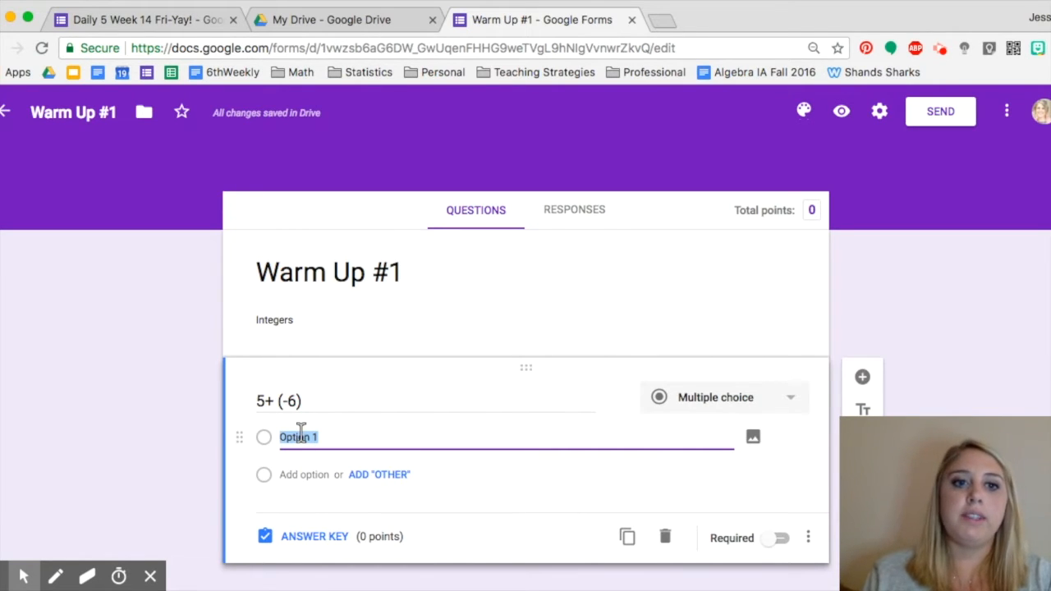
text(1)
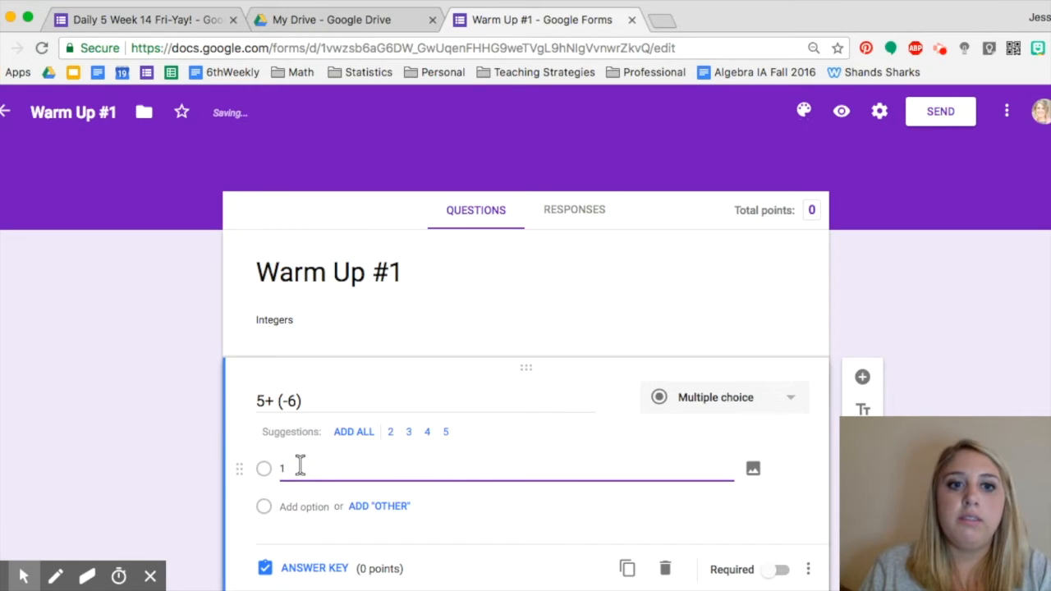
Add -1, 11 and -11 as further answer options of the question "5+ (-6)".
click(298, 505)
click(299, 505)
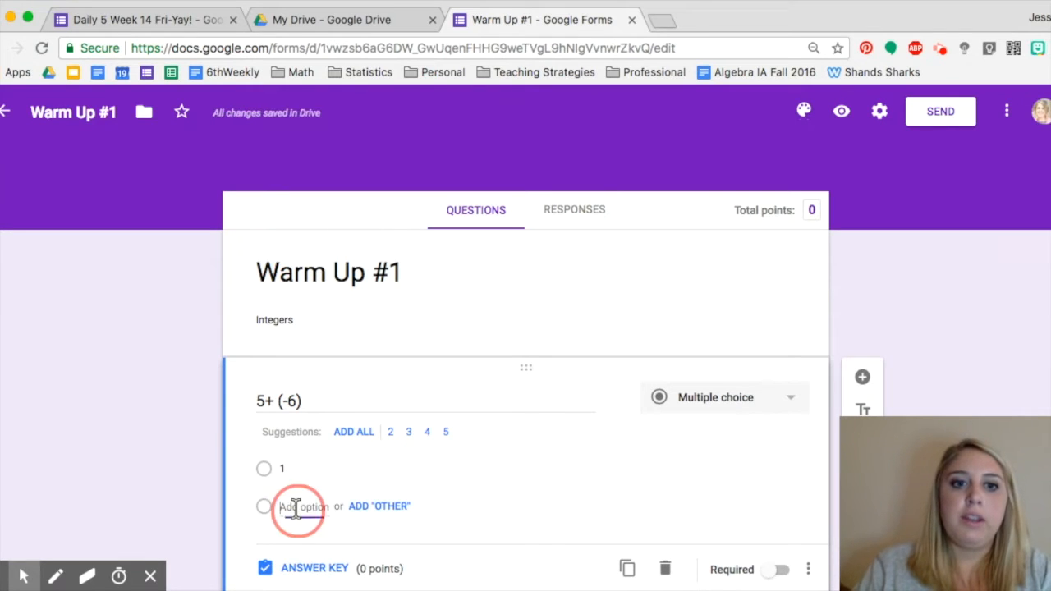
text(-2)
key(BackSpace)
text(1)
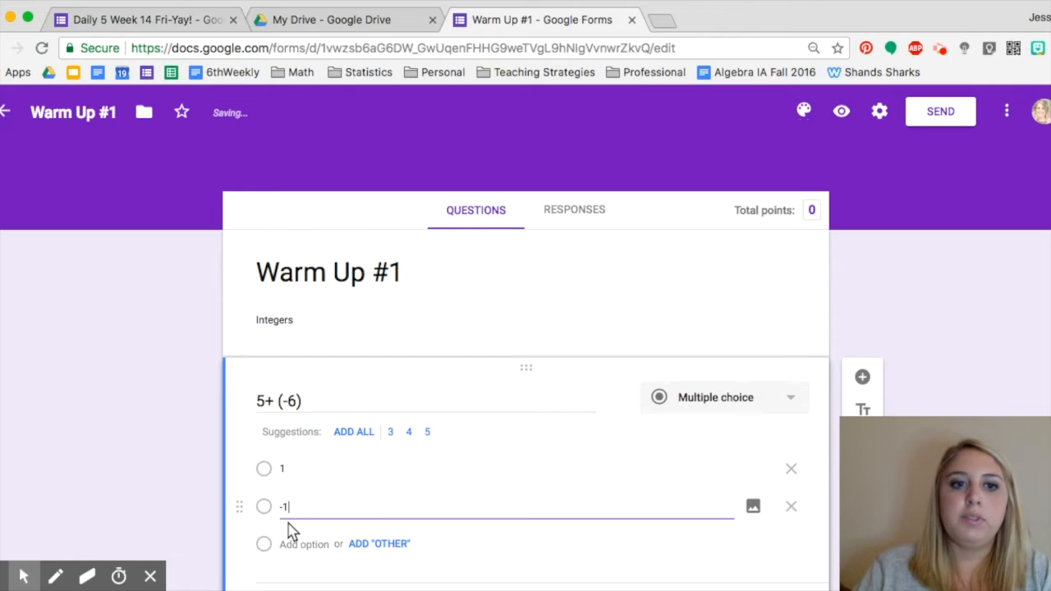
click(288, 544)
text(11)
click(296, 580)
text(-11)
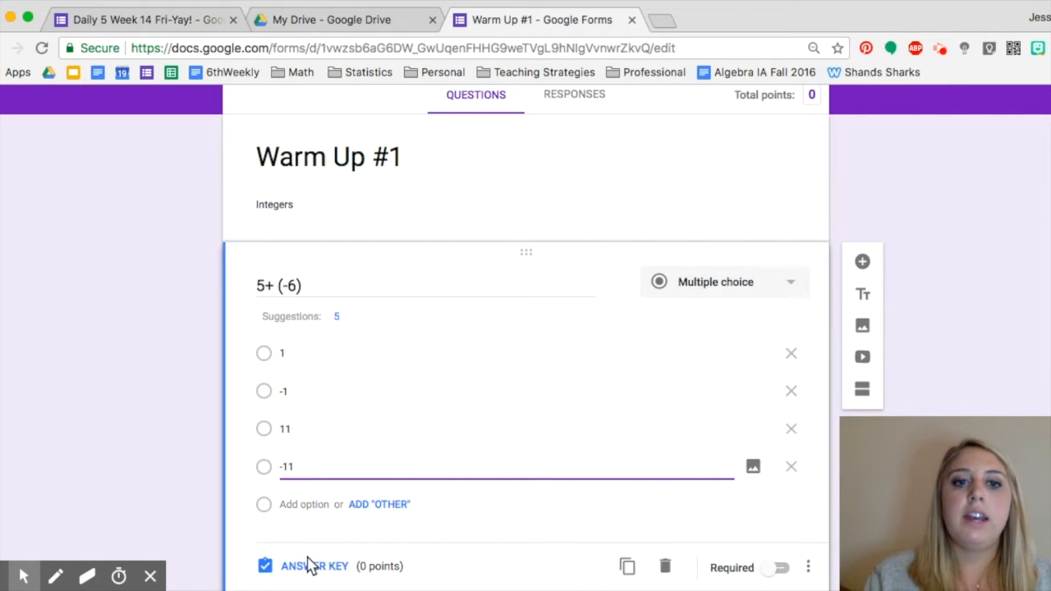
In the question's answer key, mark -1 as the correct answer and make it worth 1 point.
click(313, 567)
scroll(410, 457, down, 2)
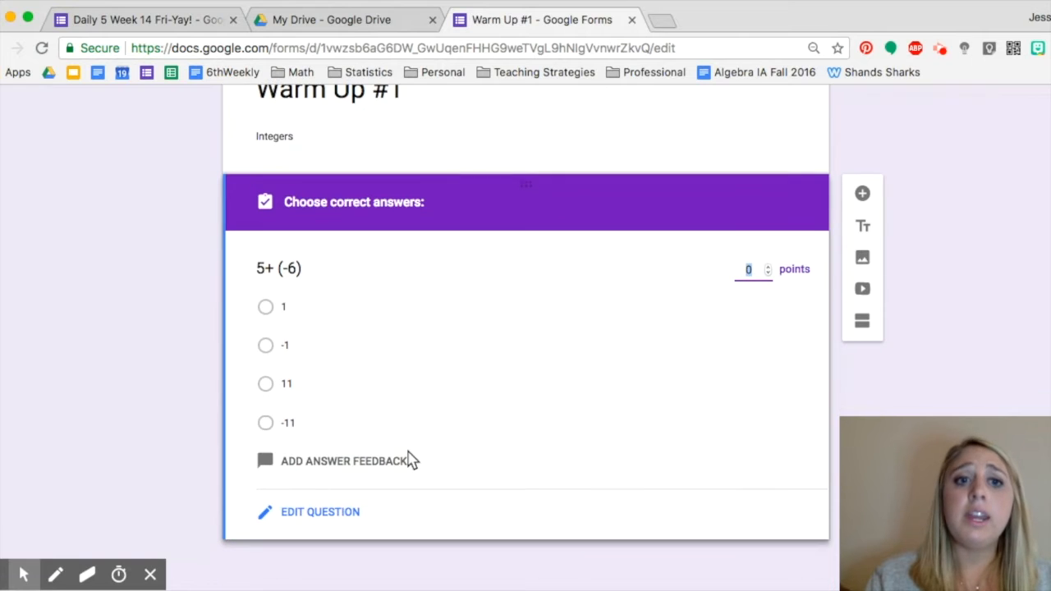
click(269, 348)
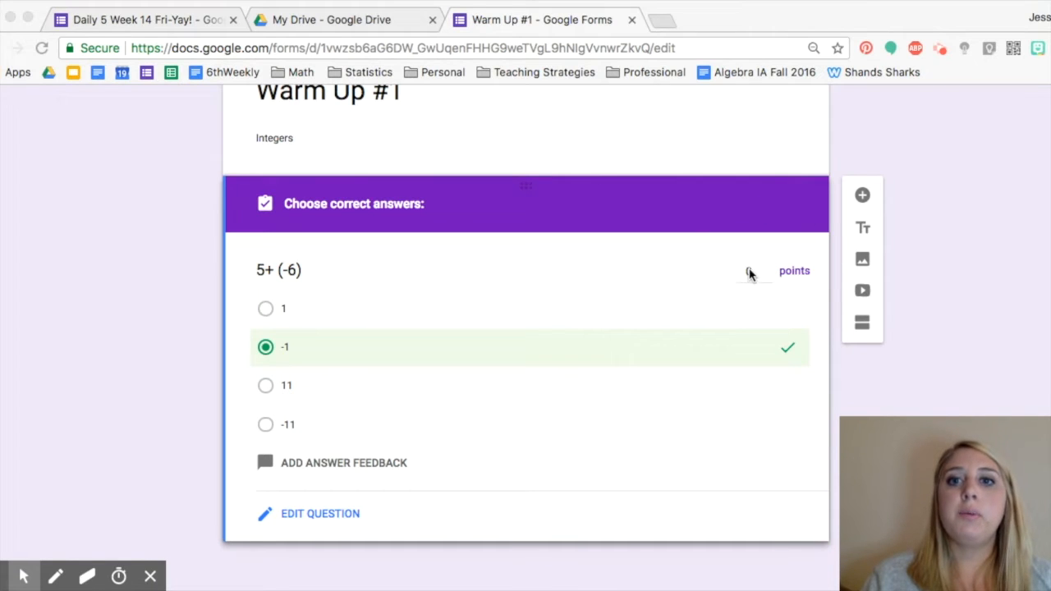
click(748, 276)
click(757, 278)
click(749, 270)
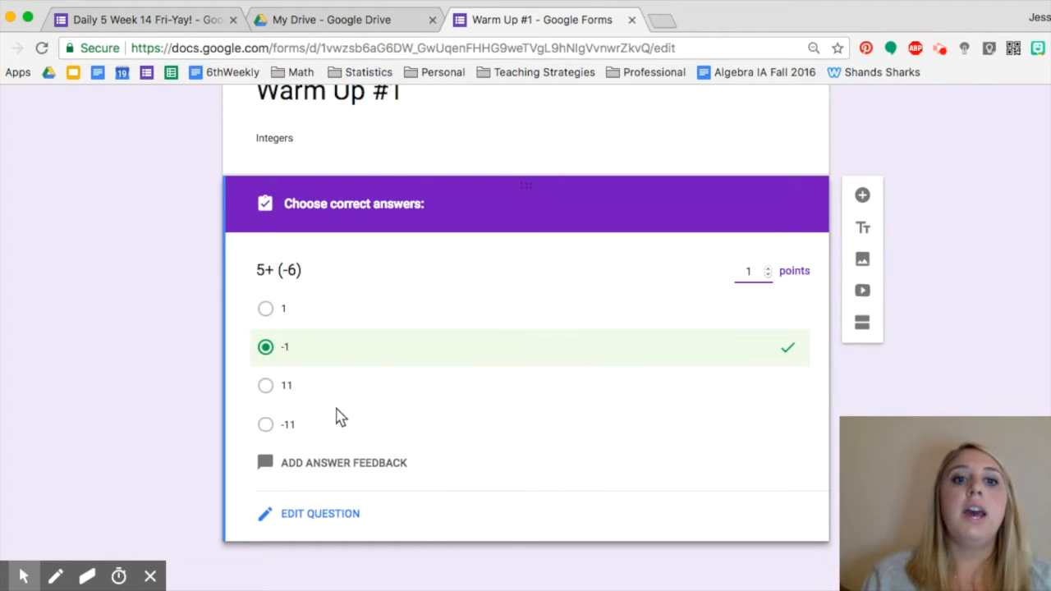
Add the feedback "Good job!" for correct answers to the question "5+ (-6)" and return to question editing.
click(325, 463)
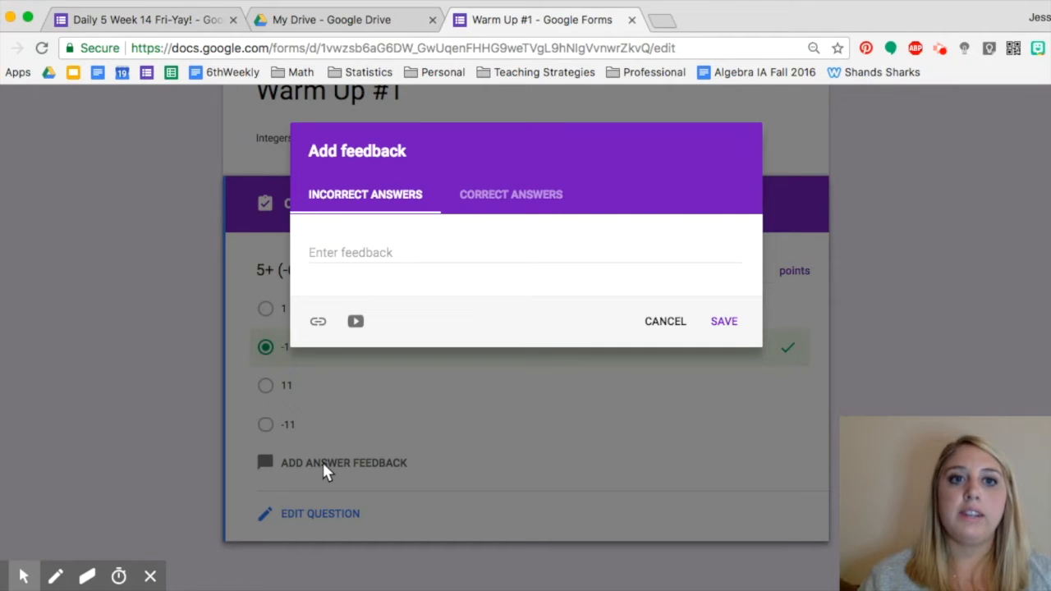
click(323, 252)
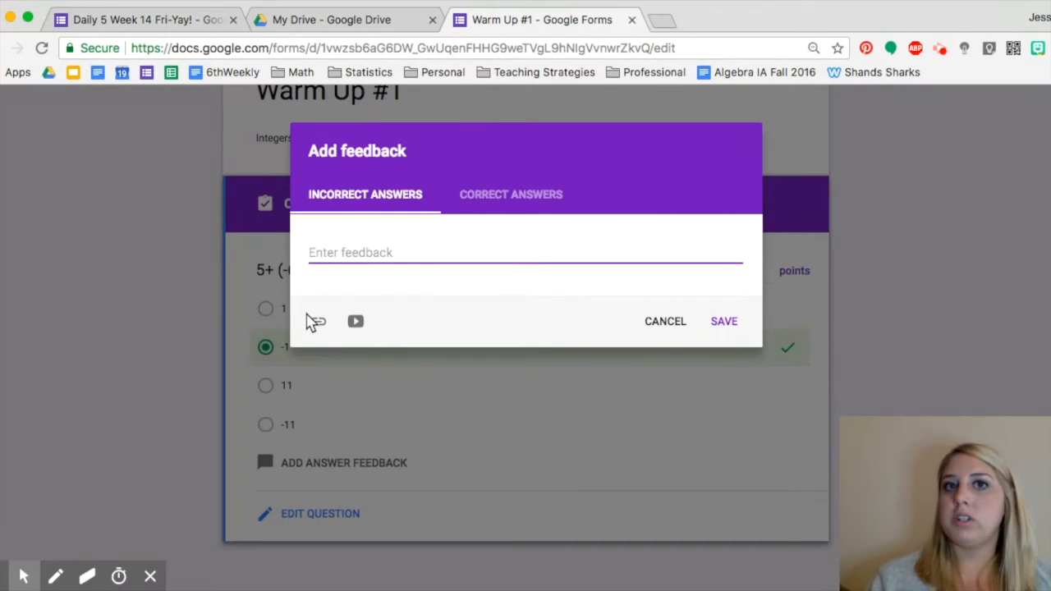
click(476, 202)
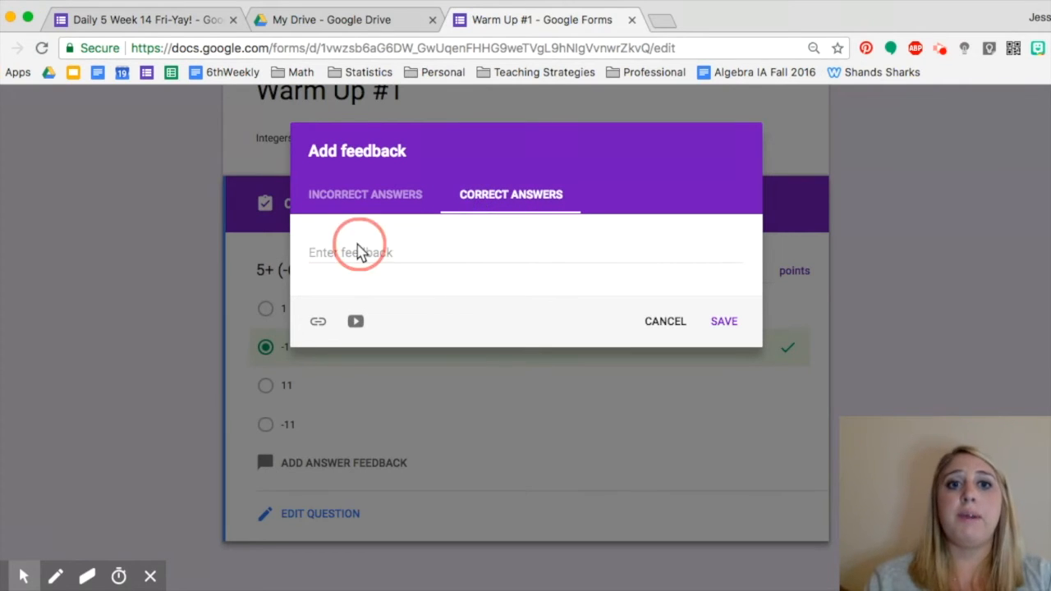
click(331, 253)
text(Goo)
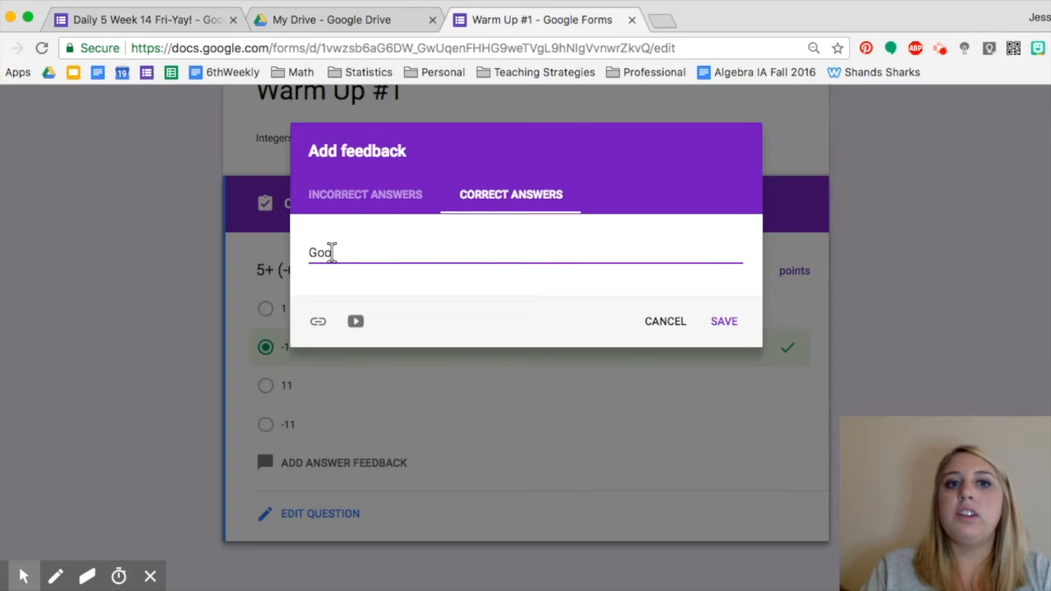
text(d job!)
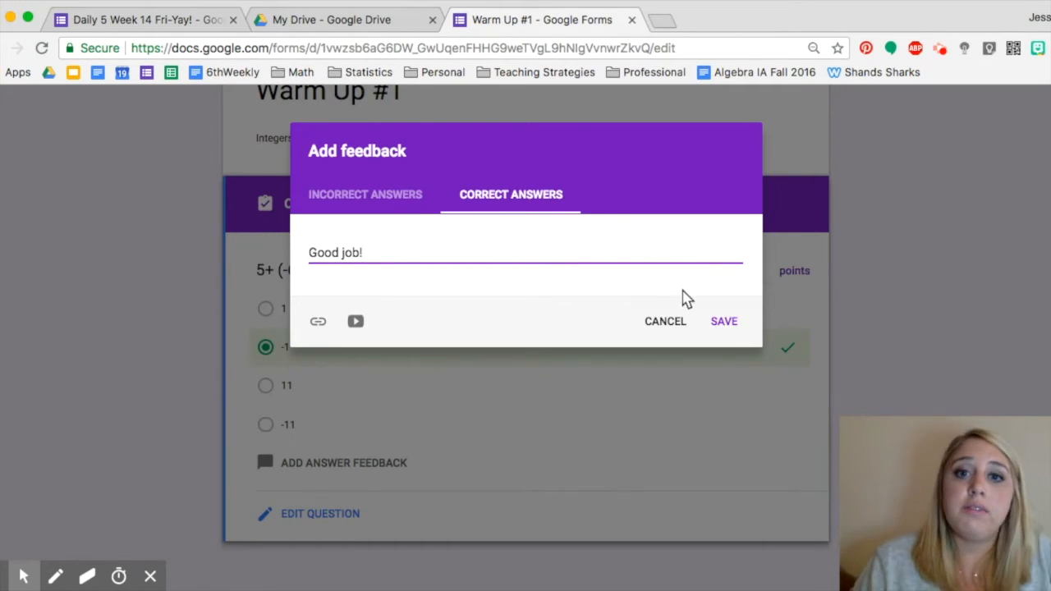
click(724, 321)
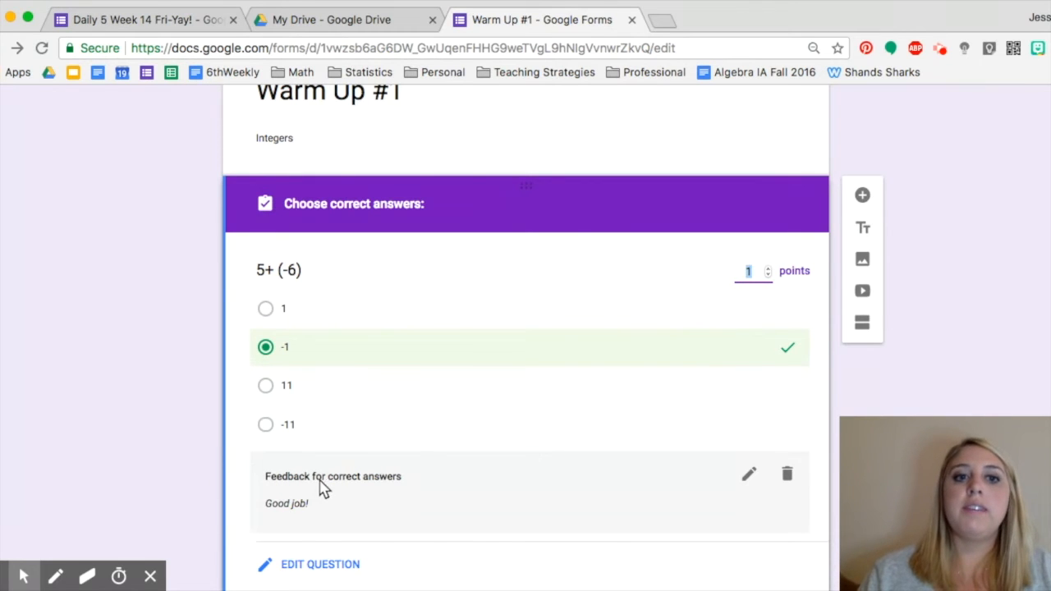
scroll(317, 485, down, 1)
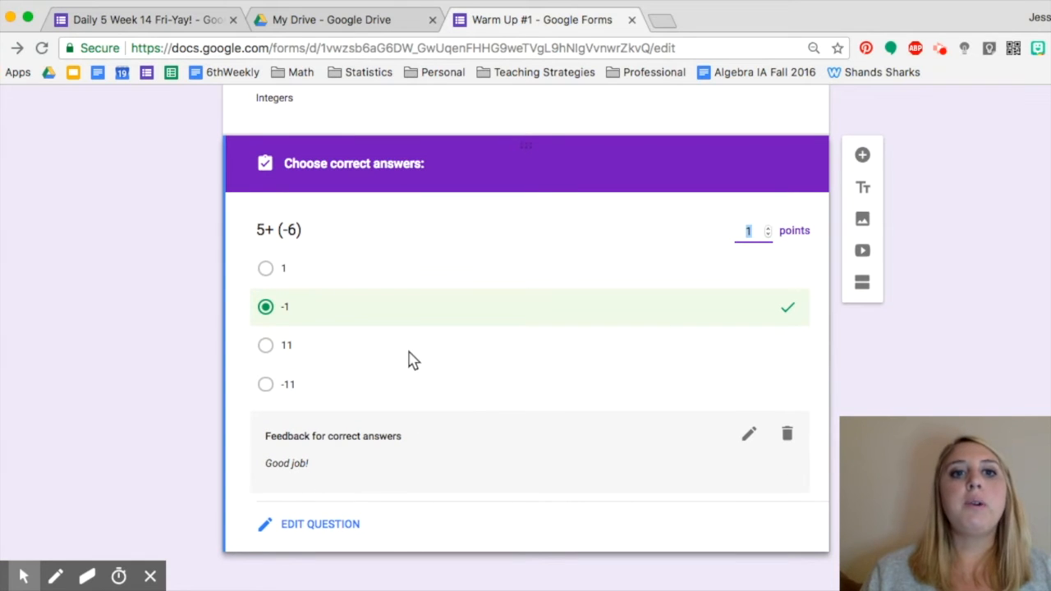
click(312, 526)
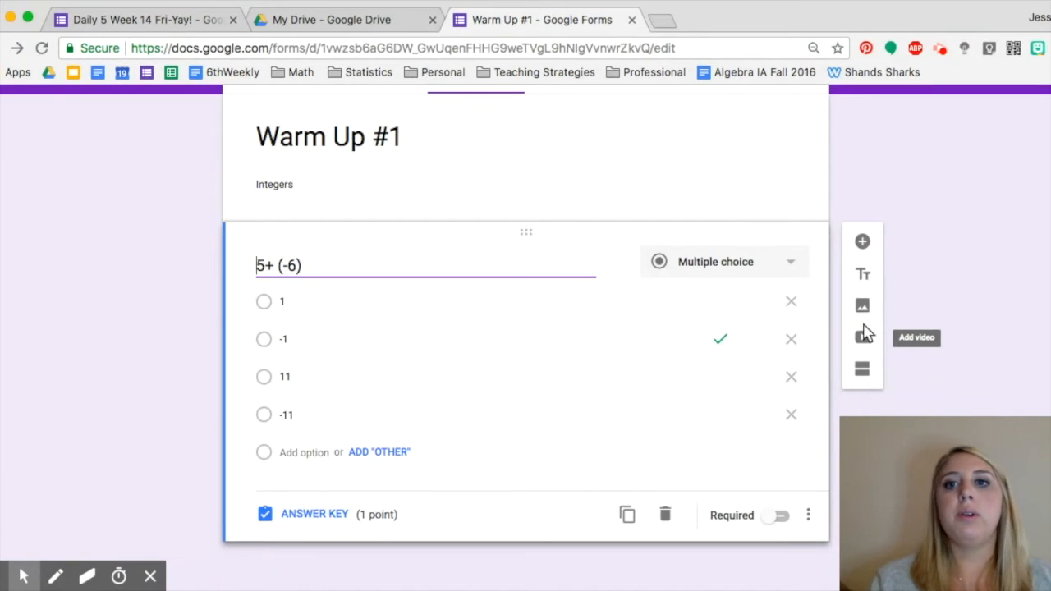
Add a short answer question reading "-6*-6" below the multiple choice question.
click(862, 241)
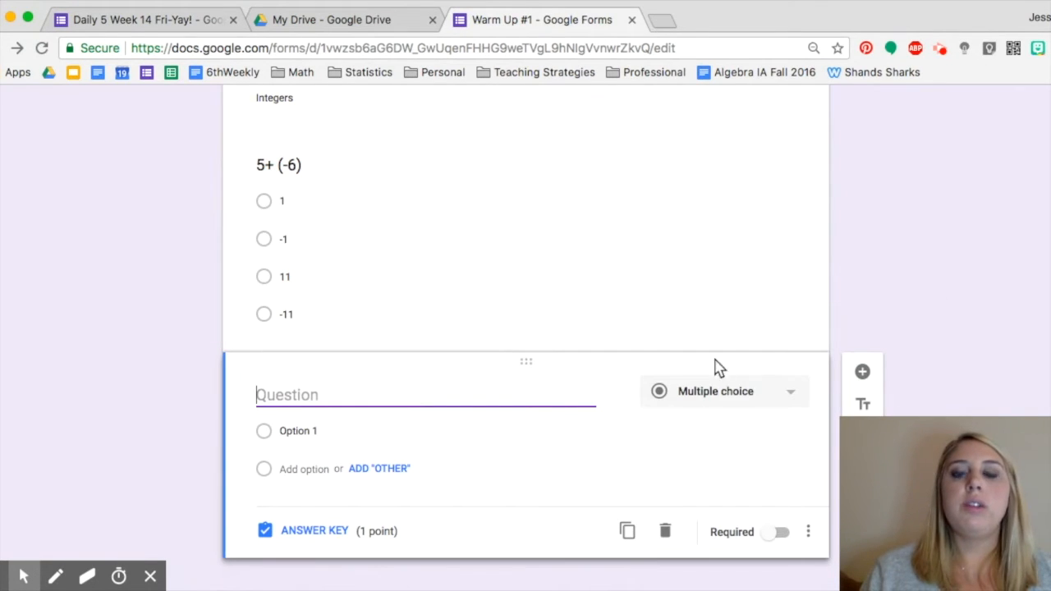
click(703, 393)
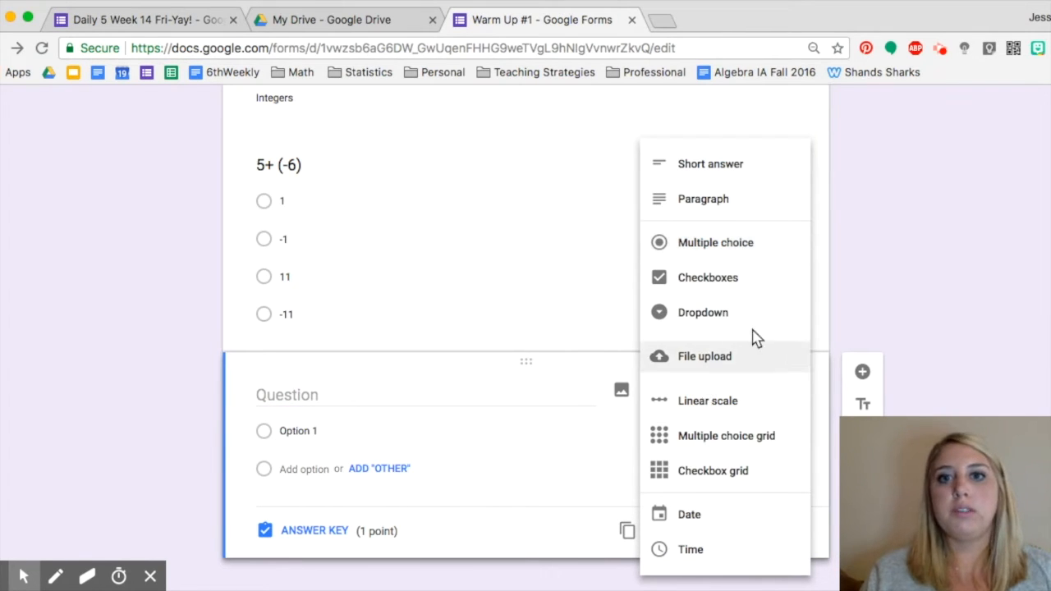
click(750, 167)
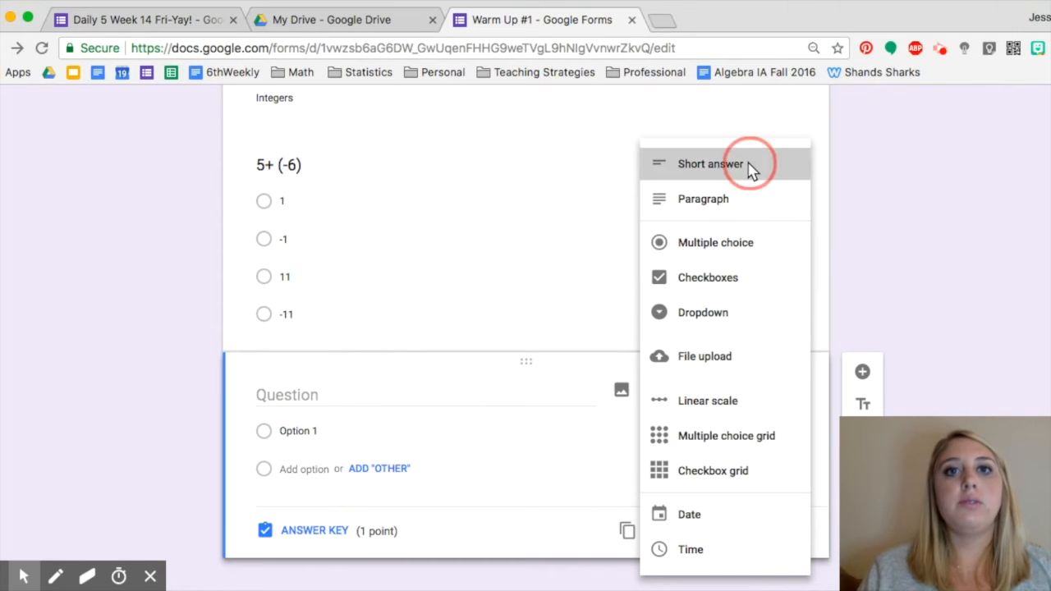
click(270, 408)
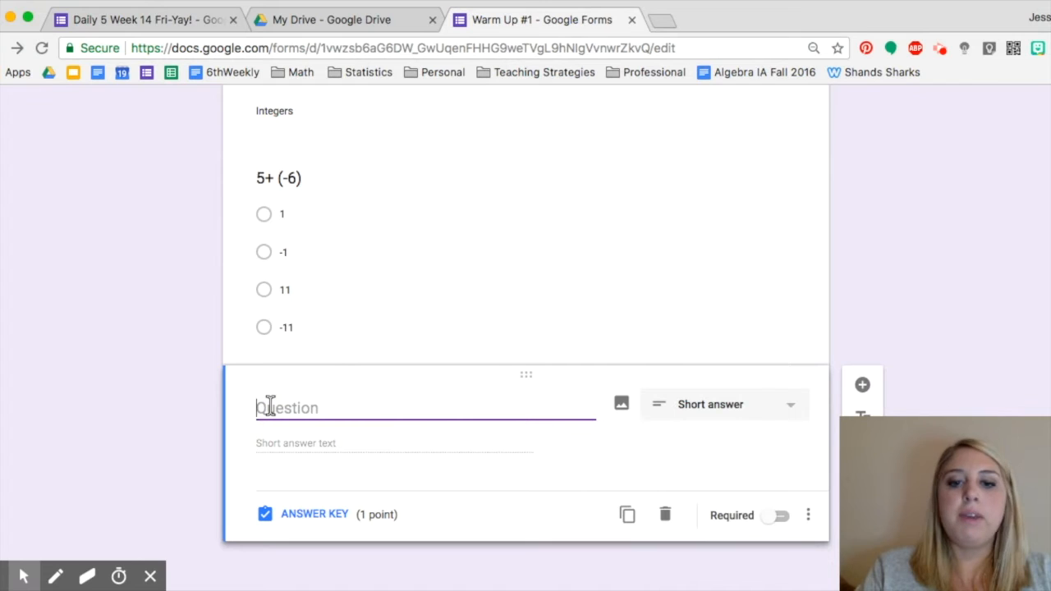
text(-4)
text(6)
text( -)
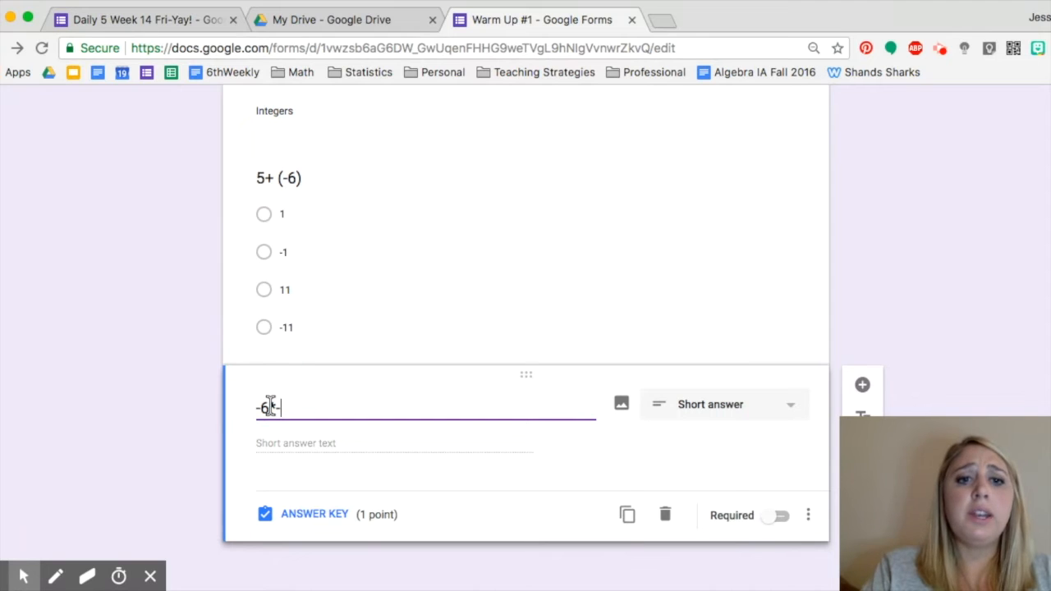
text(6)
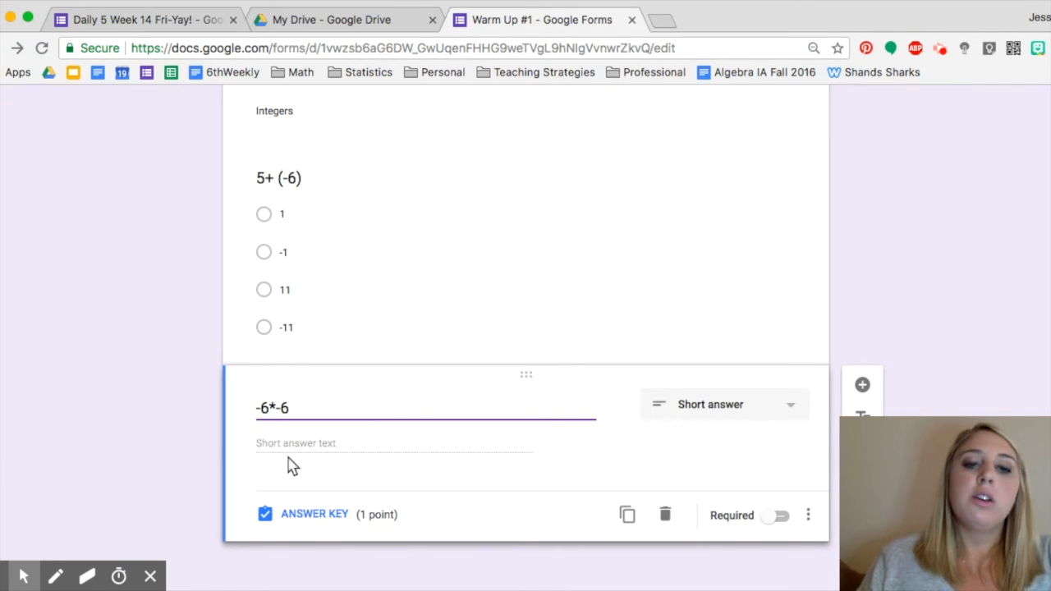
Enter 36 as a correct answer in the answer key of the "-6*-6" question and return to question editing.
click(291, 513)
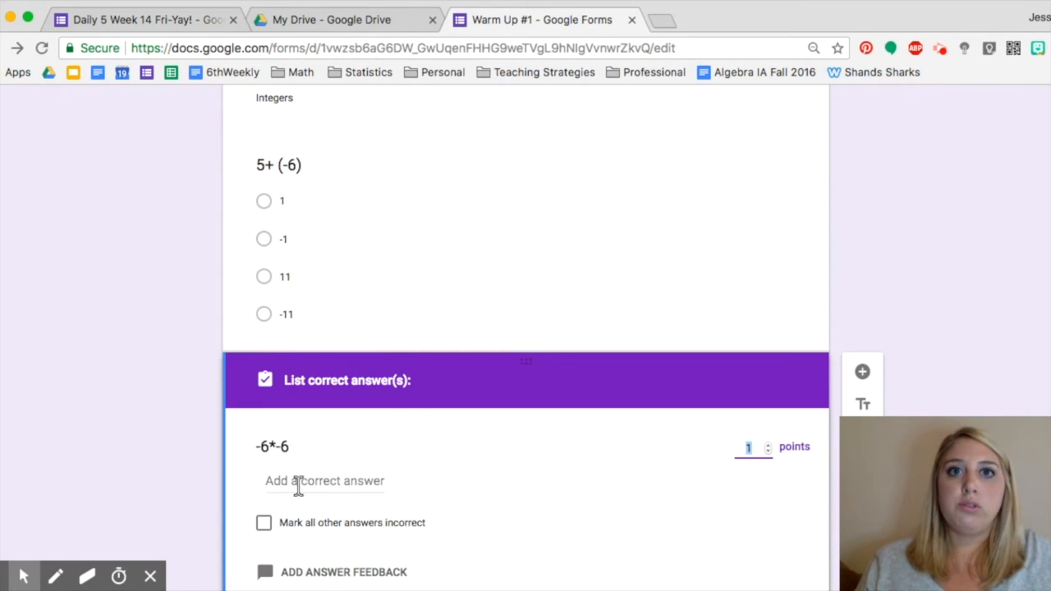
click(295, 481)
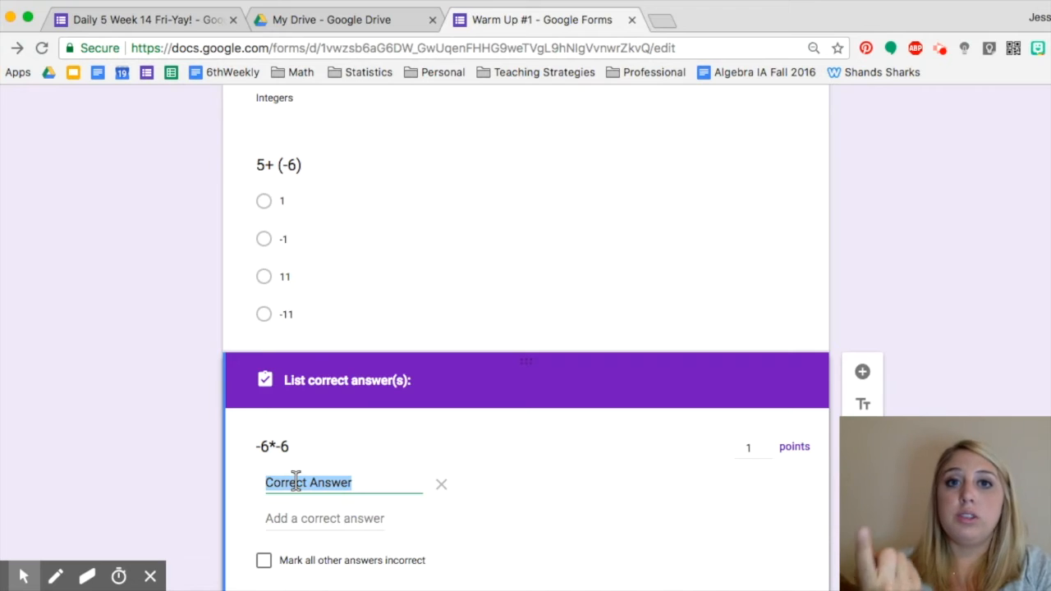
text(36)
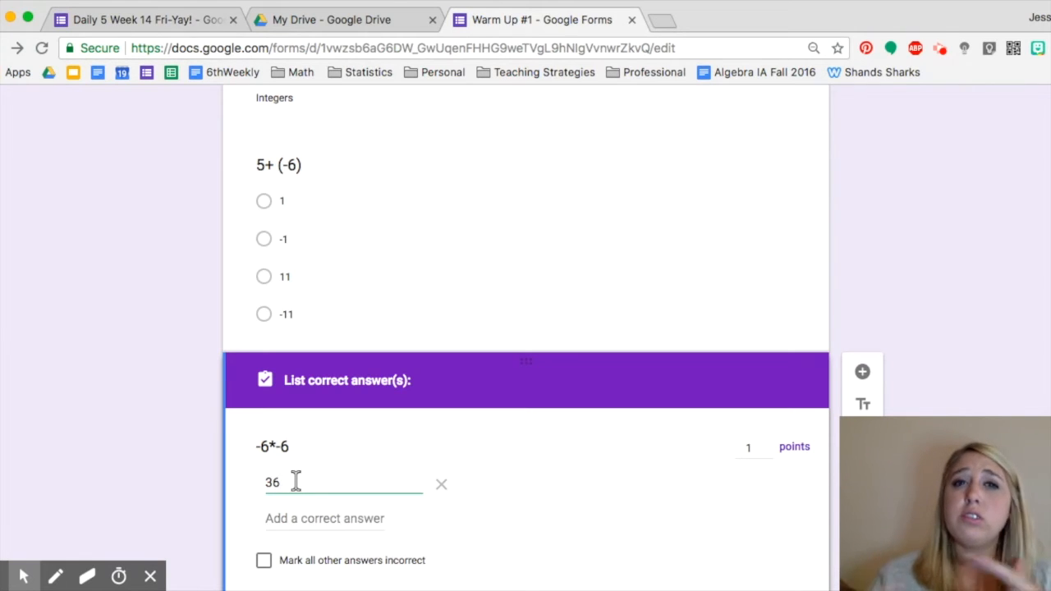
scroll(295, 482, down, 3)
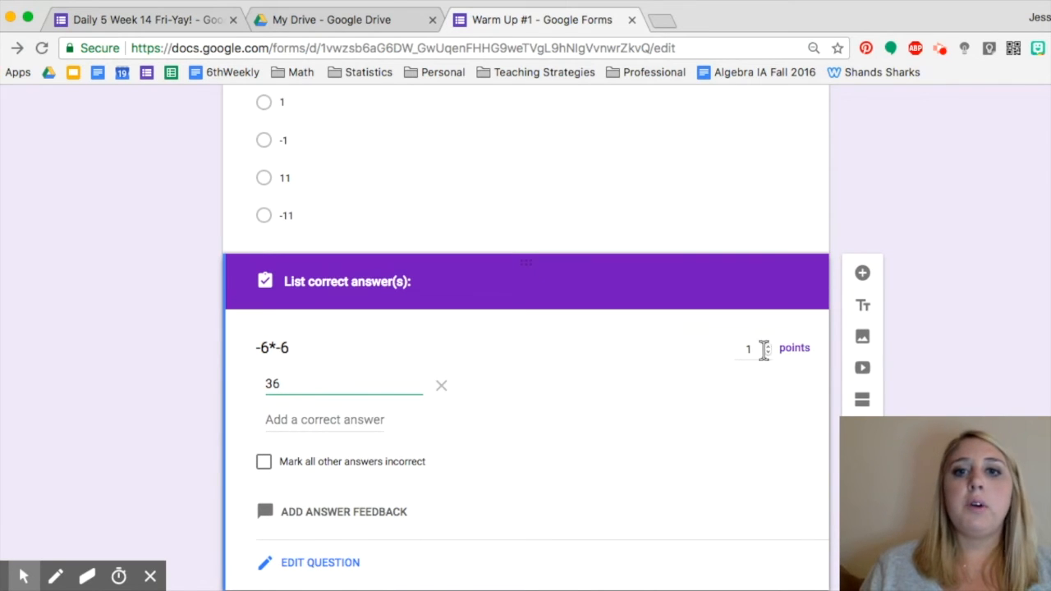
click(322, 565)
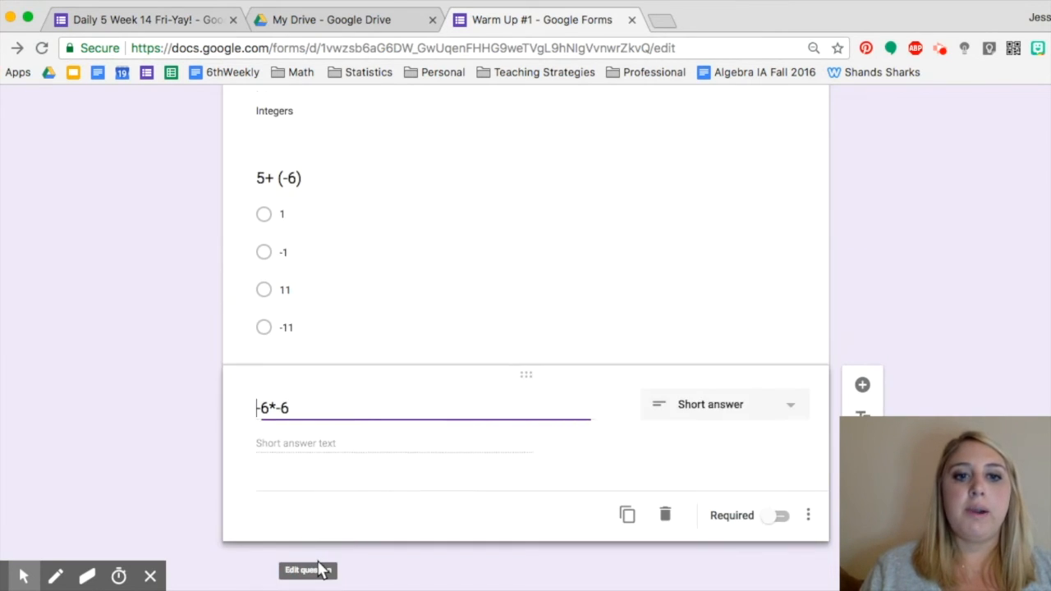
Review the answer key and feedback of the "5+ (-6)" question, and look back at the "-6*-6" question.
scroll(319, 567, up, 5)
scroll(319, 567, down, 4)
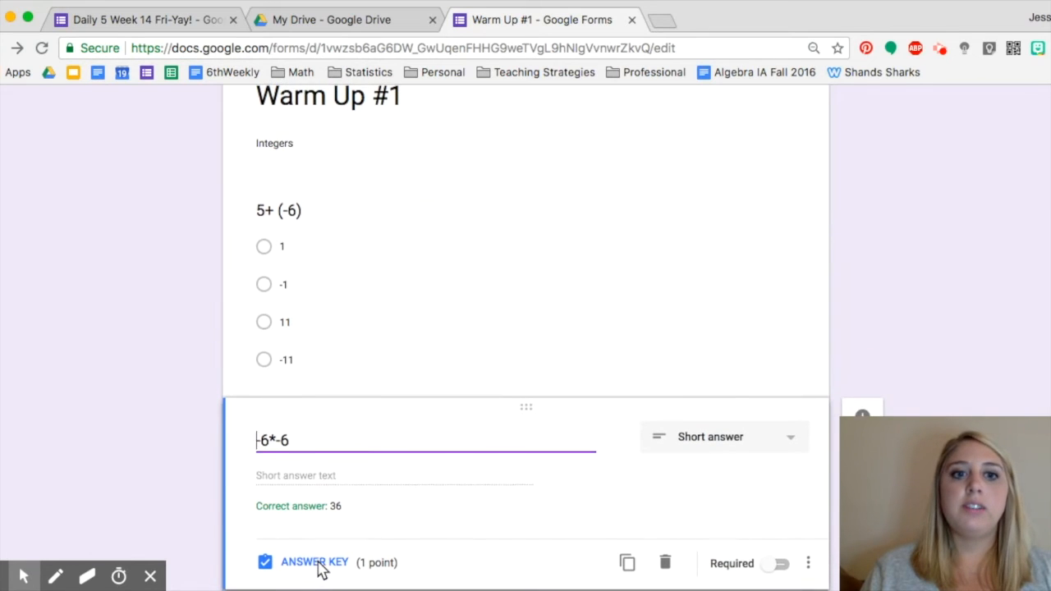
click(385, 361)
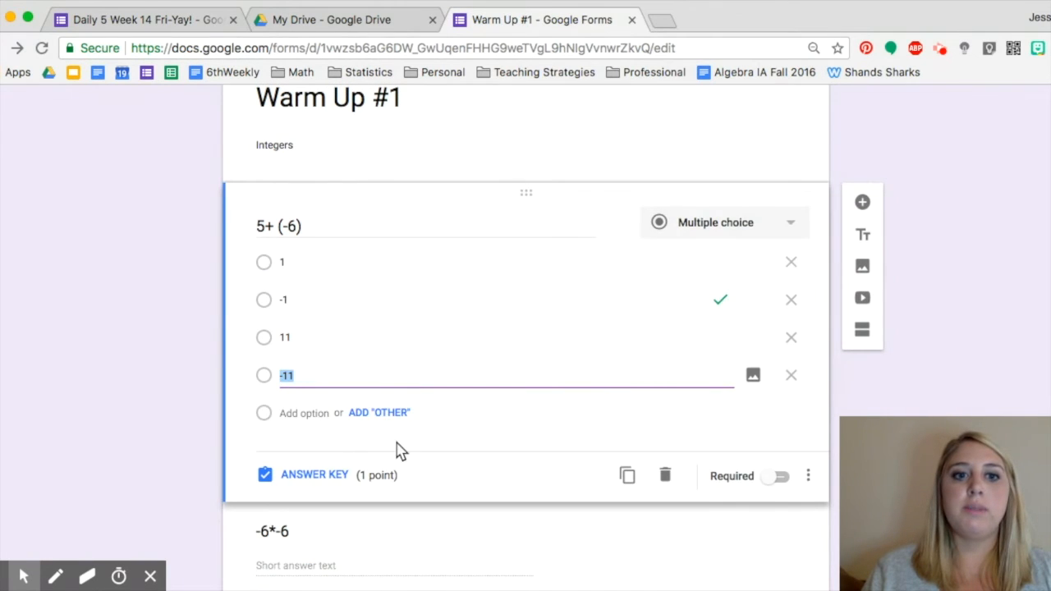
click(314, 476)
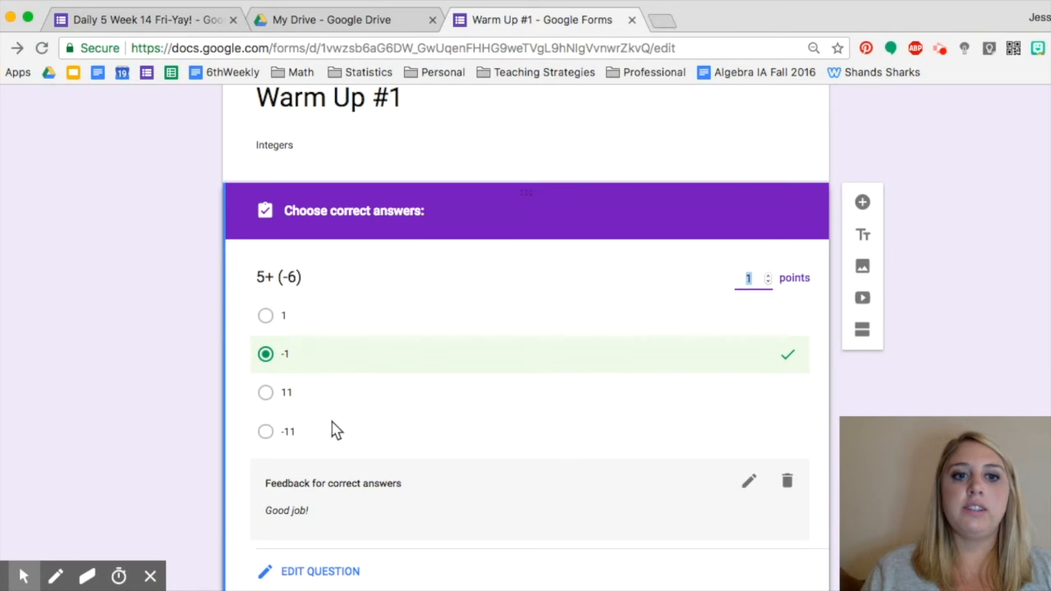
click(305, 505)
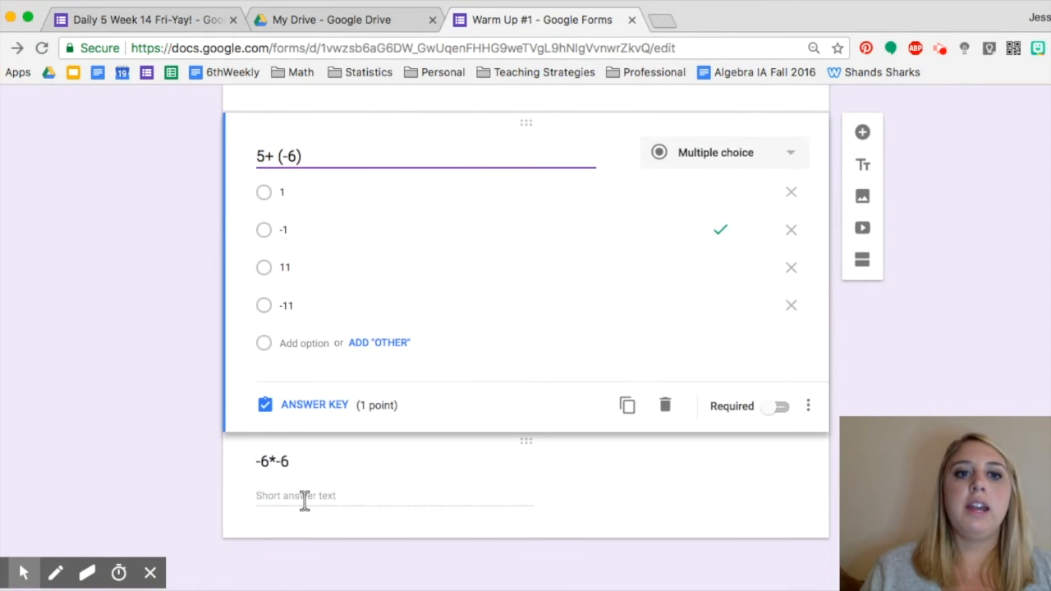
click(305, 499)
scroll(368, 464, up, 2)
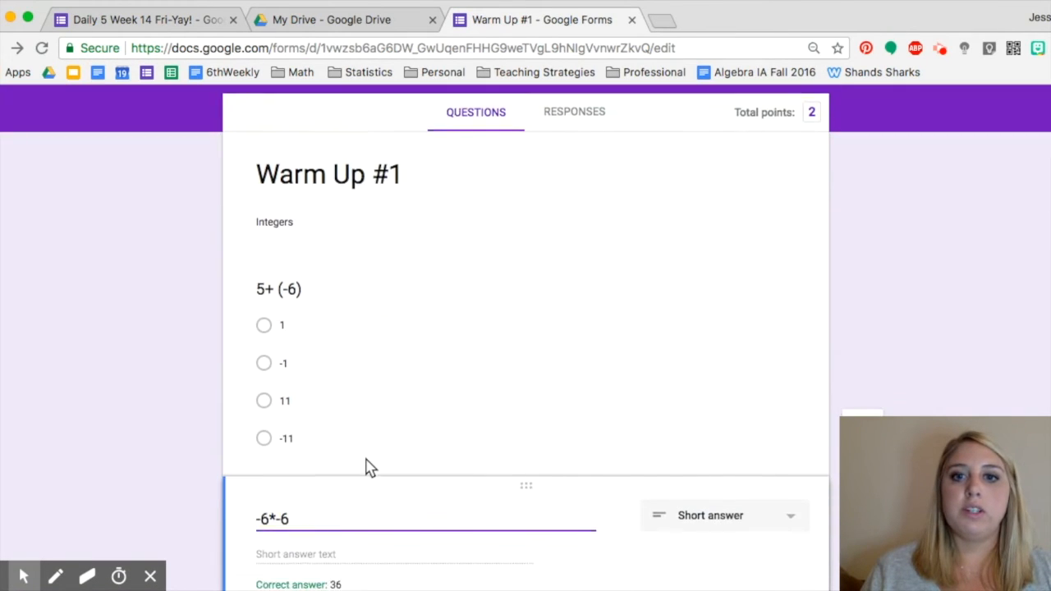
Make both the "5+ (-6)" and the "-6*-6" questions required.
click(402, 384)
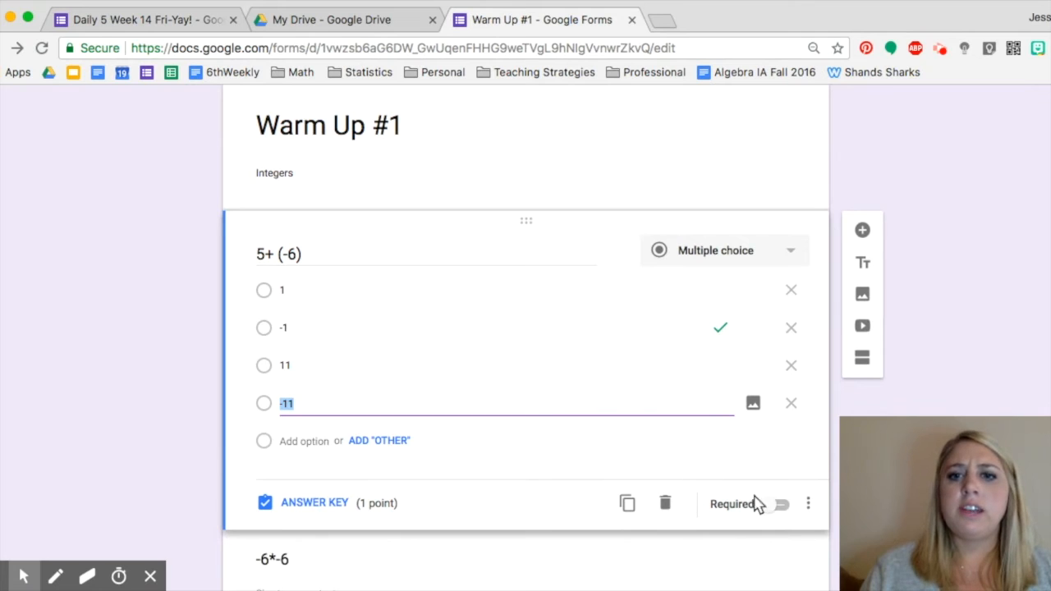
click(780, 504)
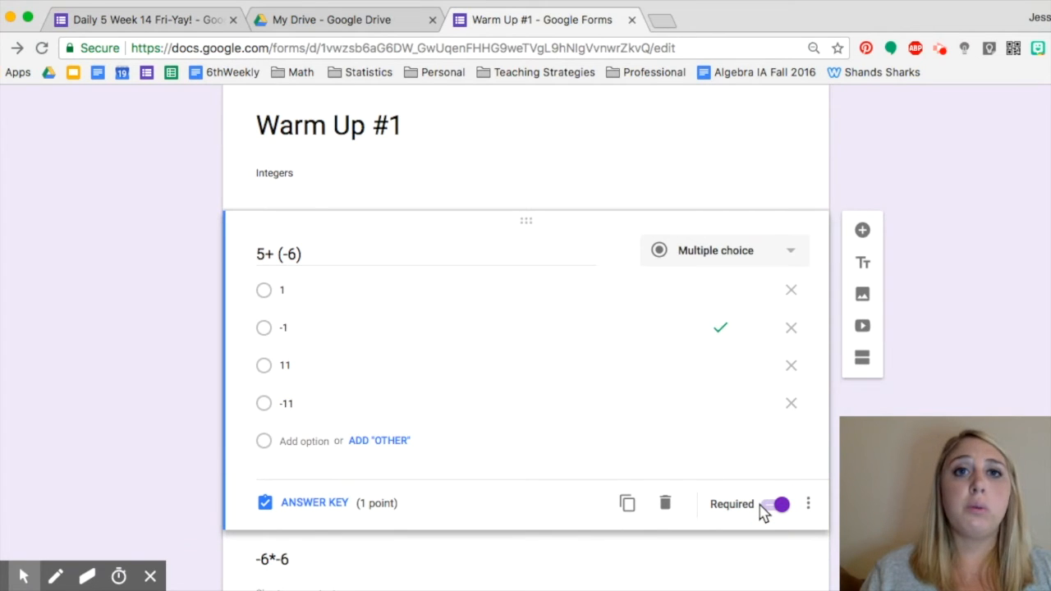
scroll(763, 513, down, 1)
scroll(763, 513, down, 2)
click(586, 488)
click(778, 517)
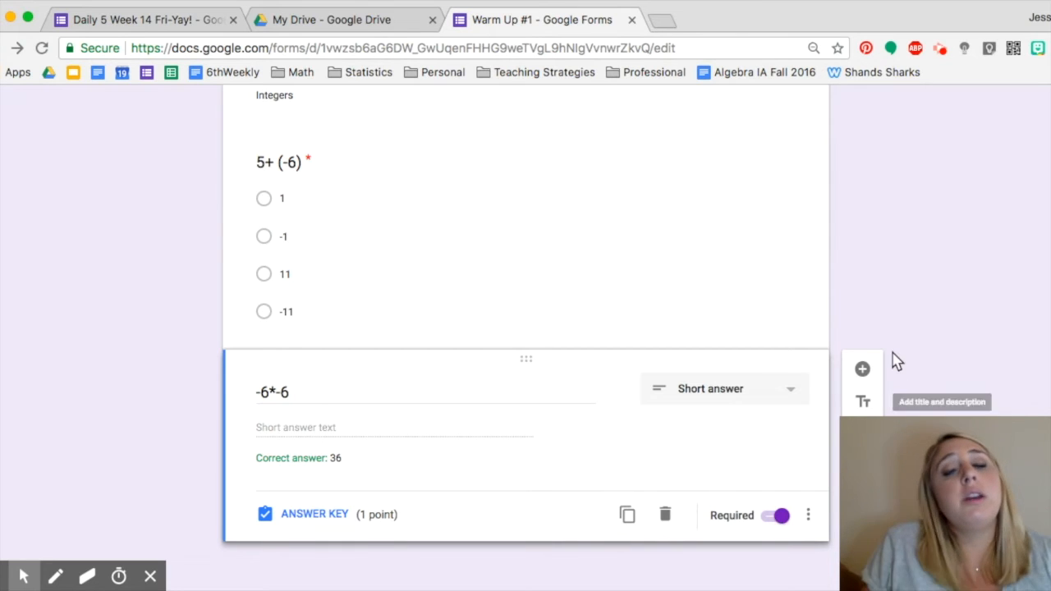
scroll(895, 361, up, 2)
scroll(896, 361, up, 3)
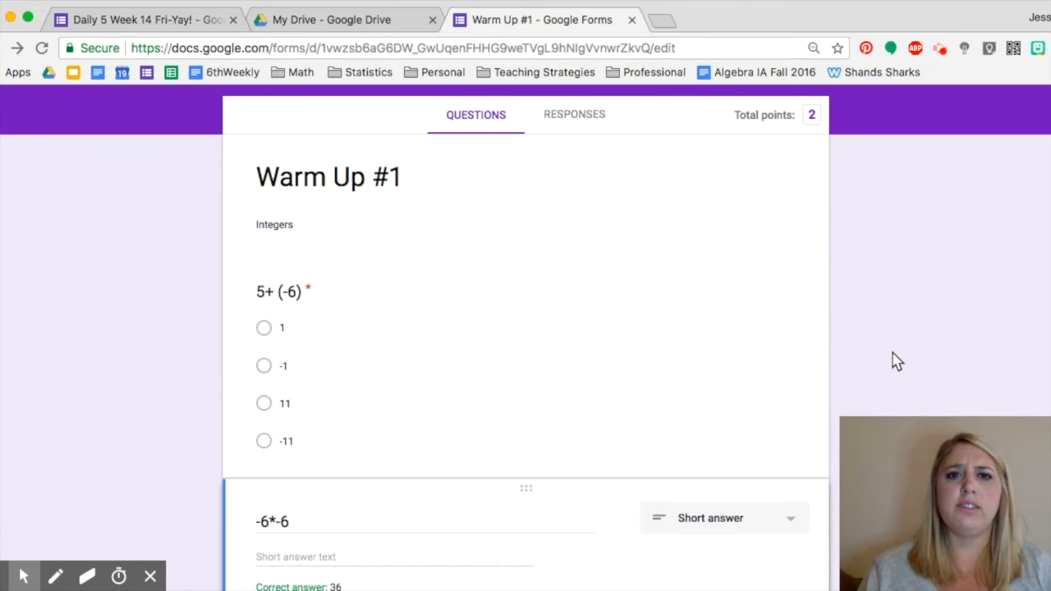
scroll(897, 362, down, 2)
scroll(897, 361, up, 4)
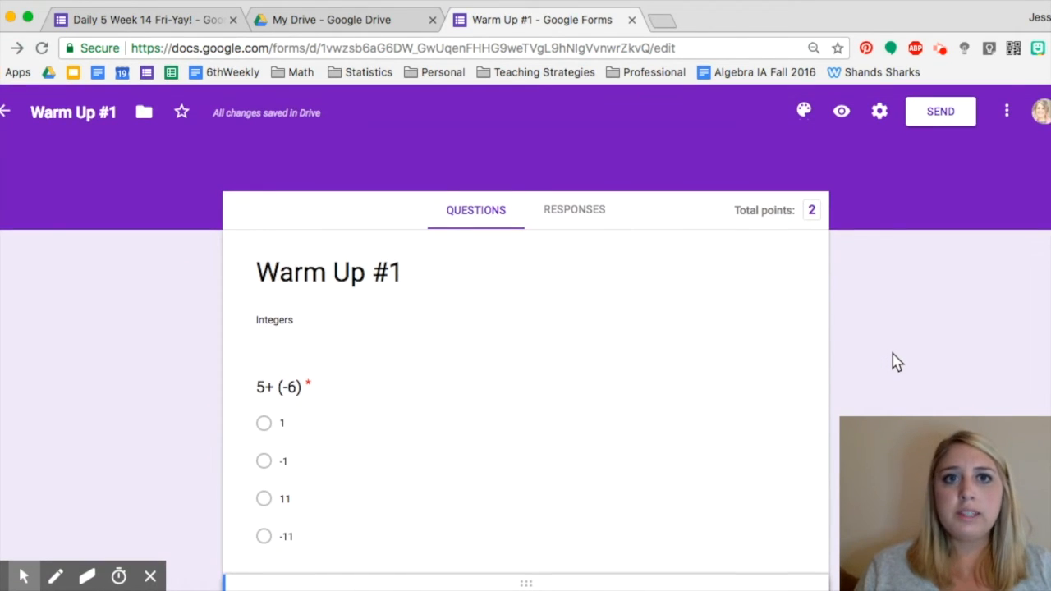
scroll(896, 362, down, 3)
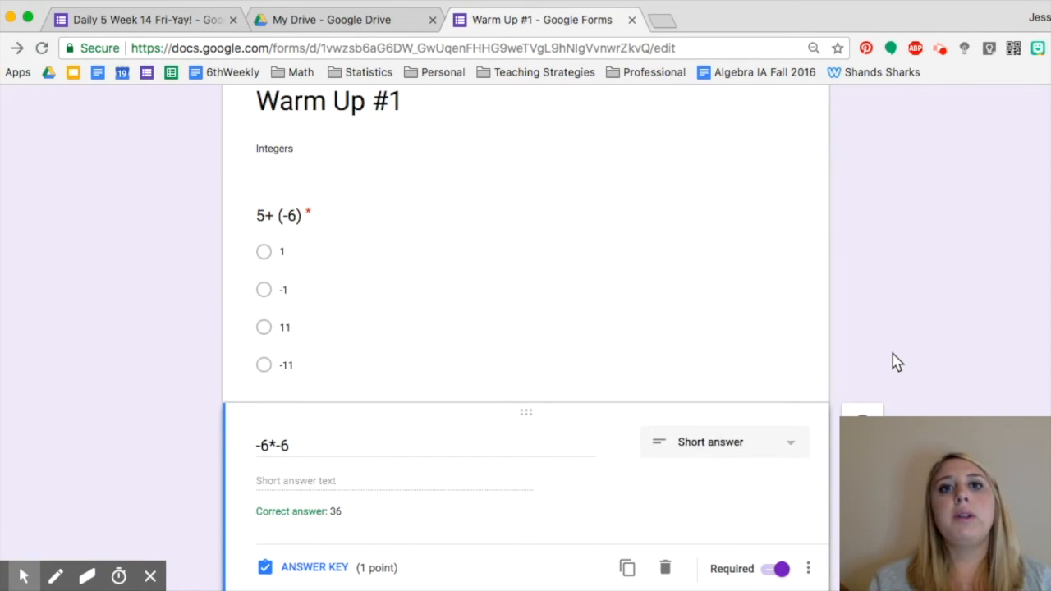
In the form's general settings, enable collecting email addresses, and switch the Limit to 1 response option on and back off.
scroll(896, 361, up, 3)
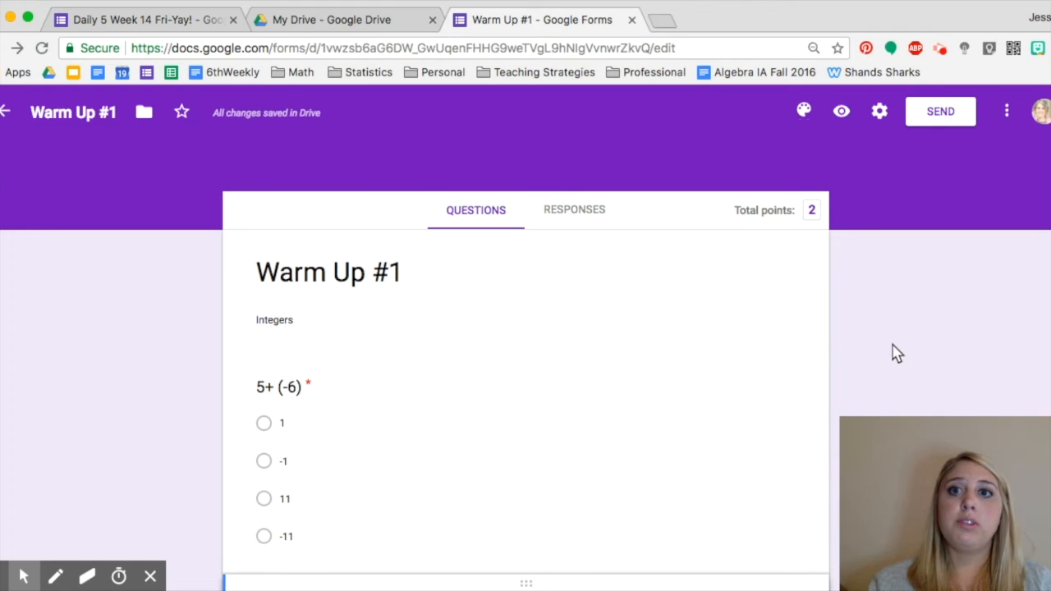
click(880, 108)
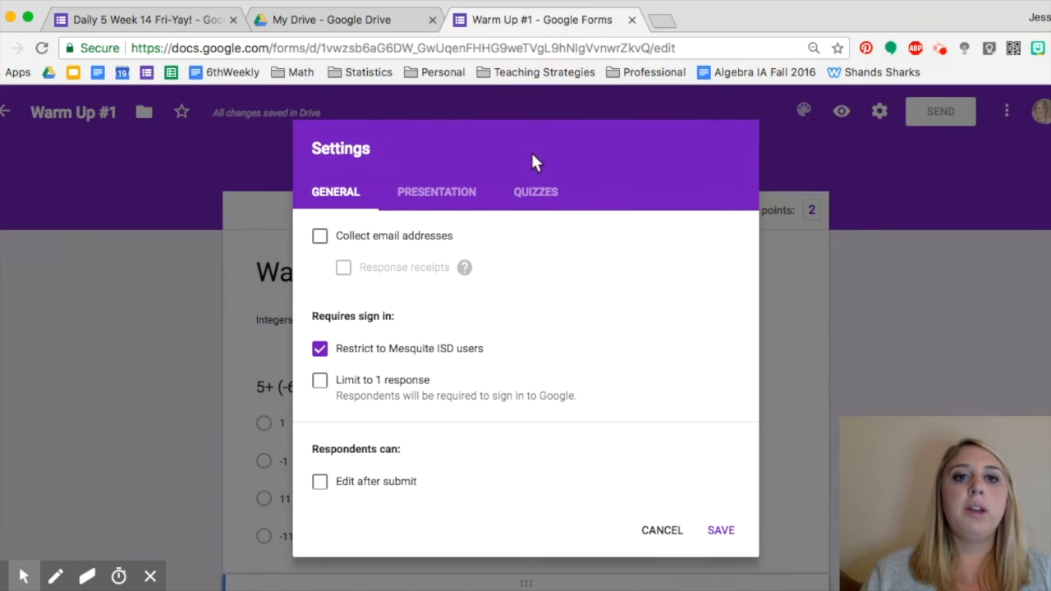
click(320, 236)
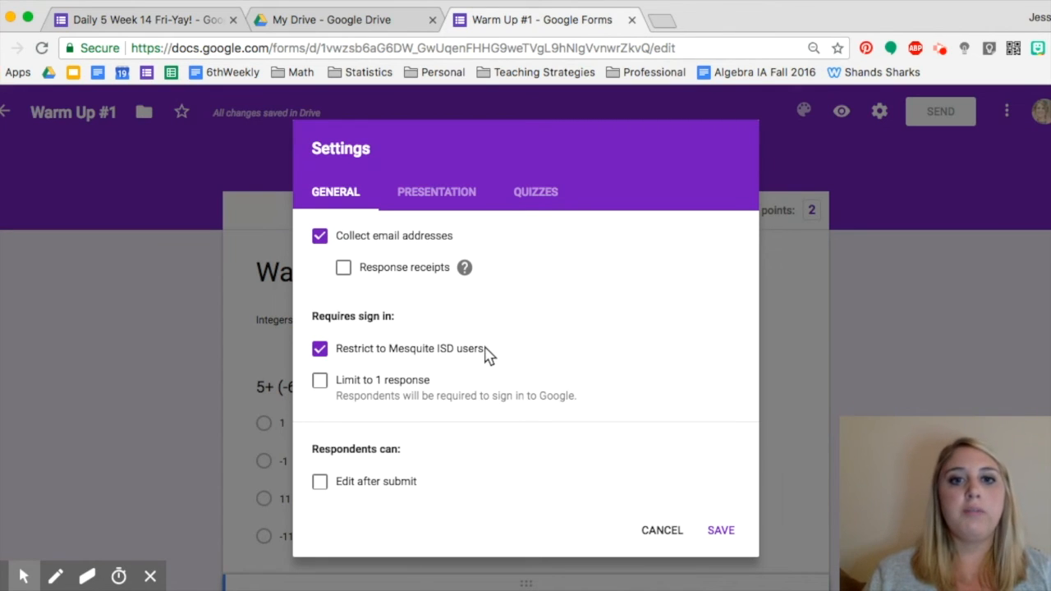
click(320, 380)
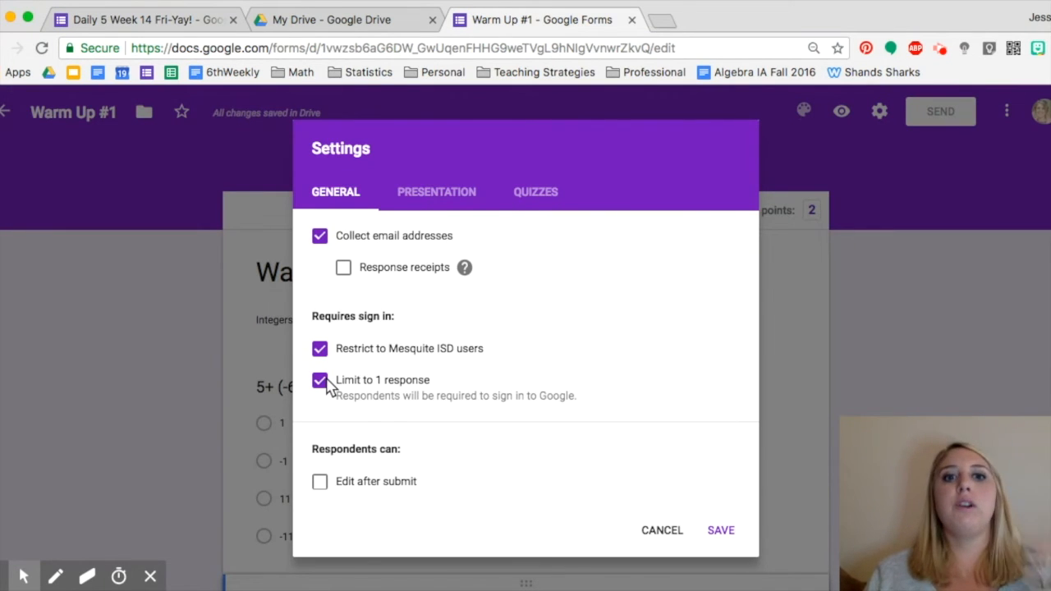
click(321, 380)
scroll(346, 456, down, 1)
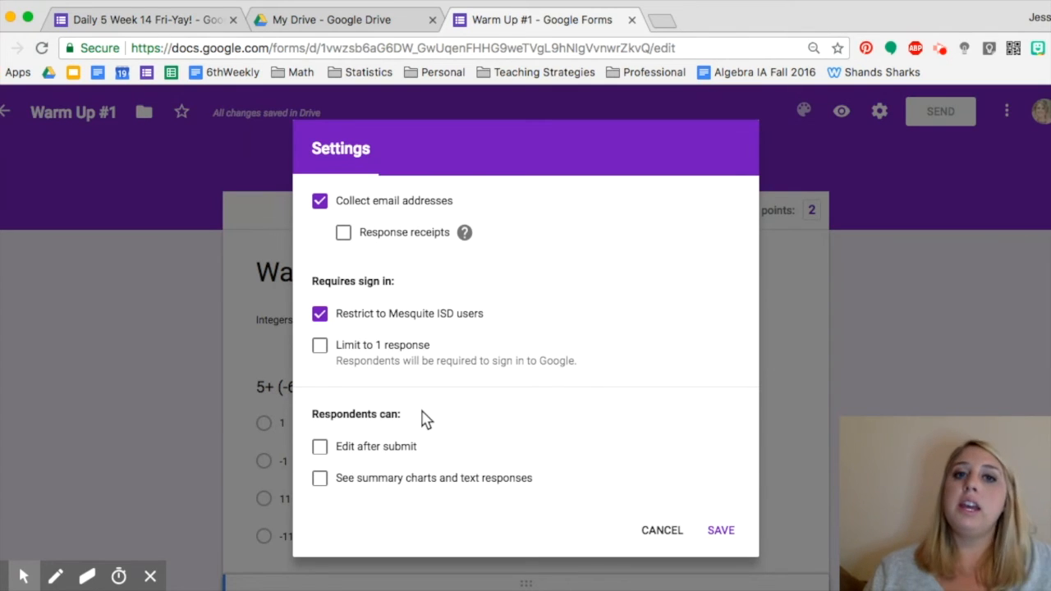
In the form's quiz settings, switch grade release to Later, after manual review, and back to Immediately after each submission.
scroll(424, 419, up, 1)
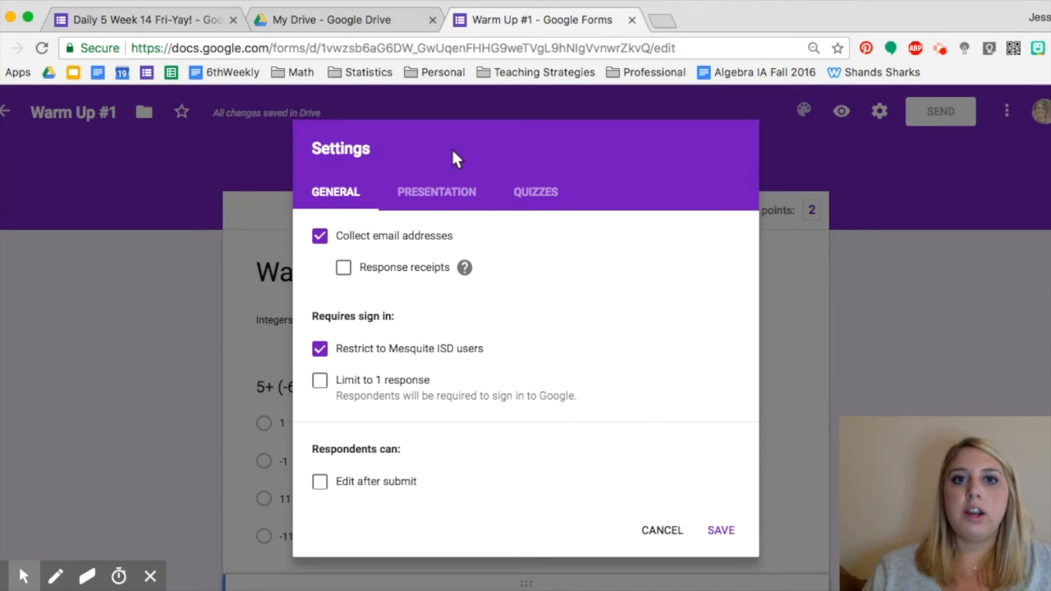
click(527, 190)
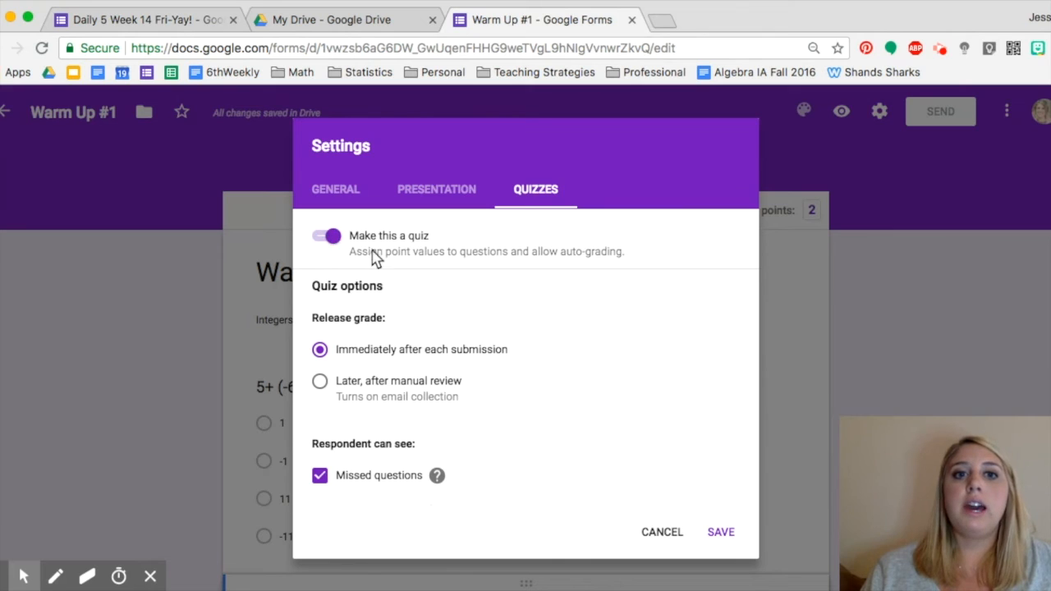
scroll(382, 258, down, 1)
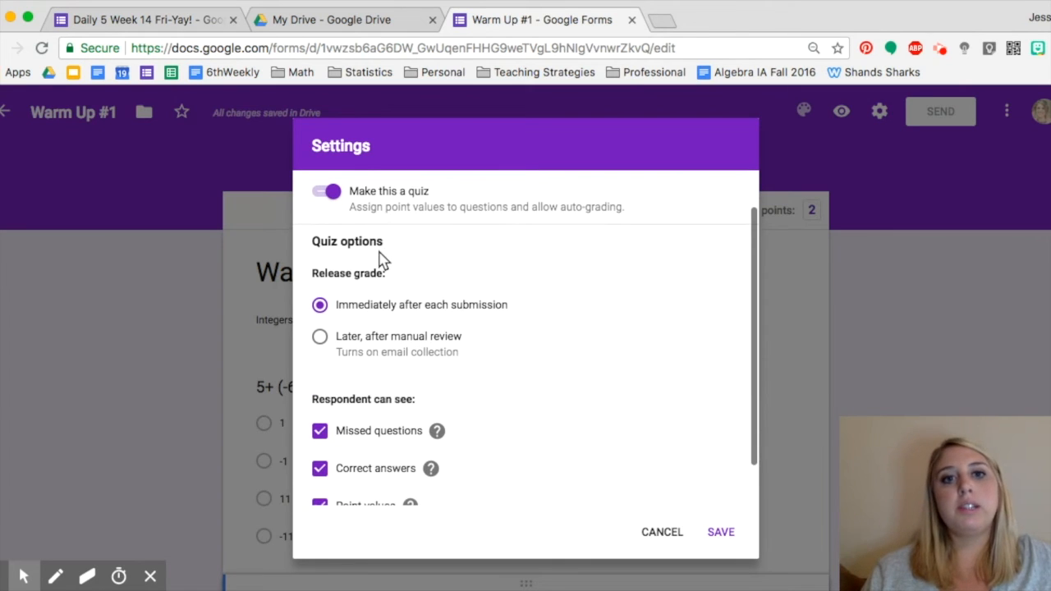
scroll(357, 383, down, 2)
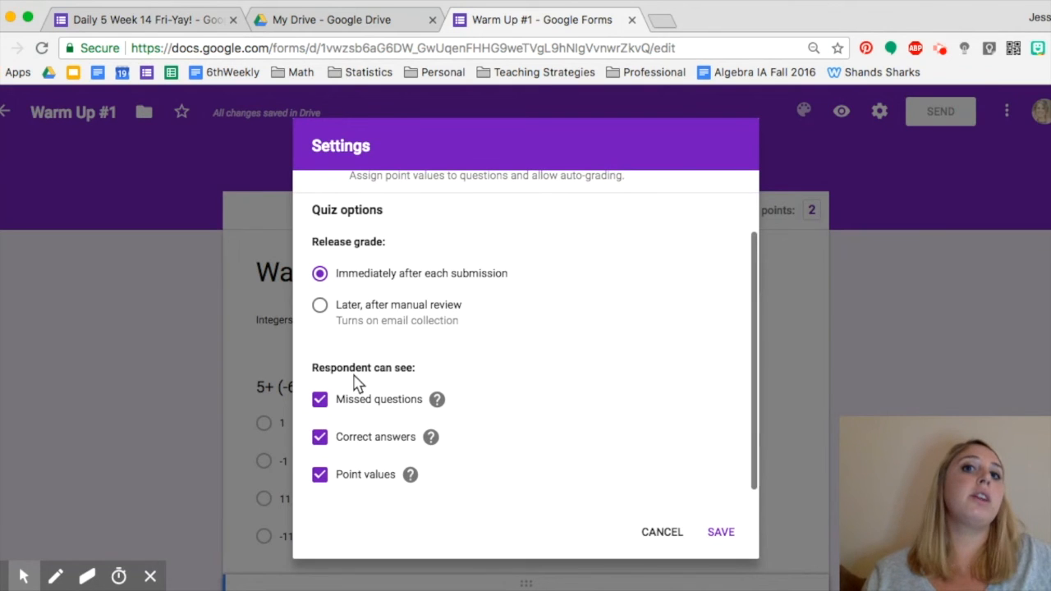
click(333, 306)
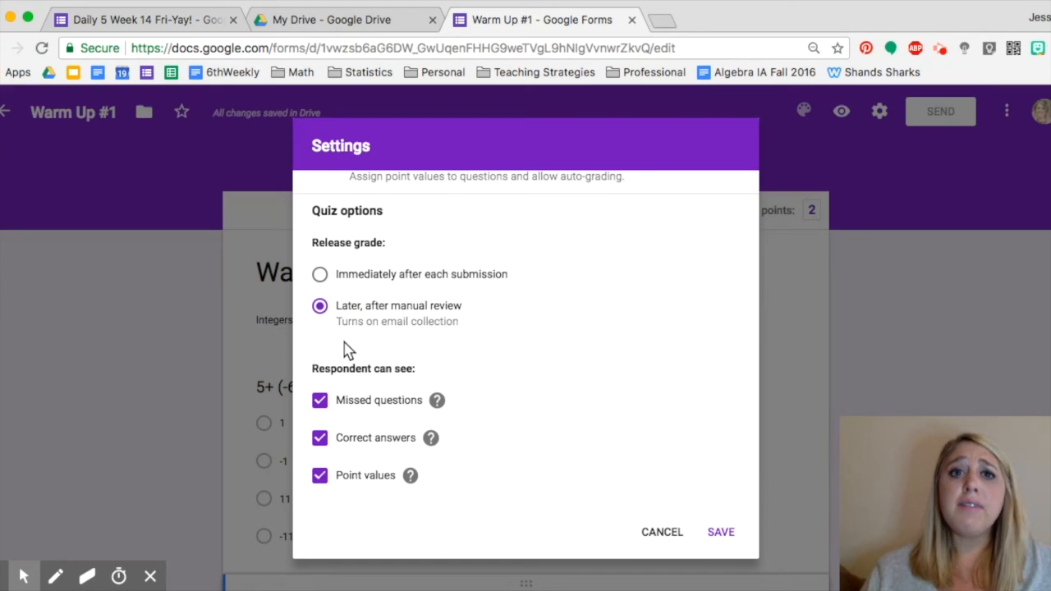
click(320, 274)
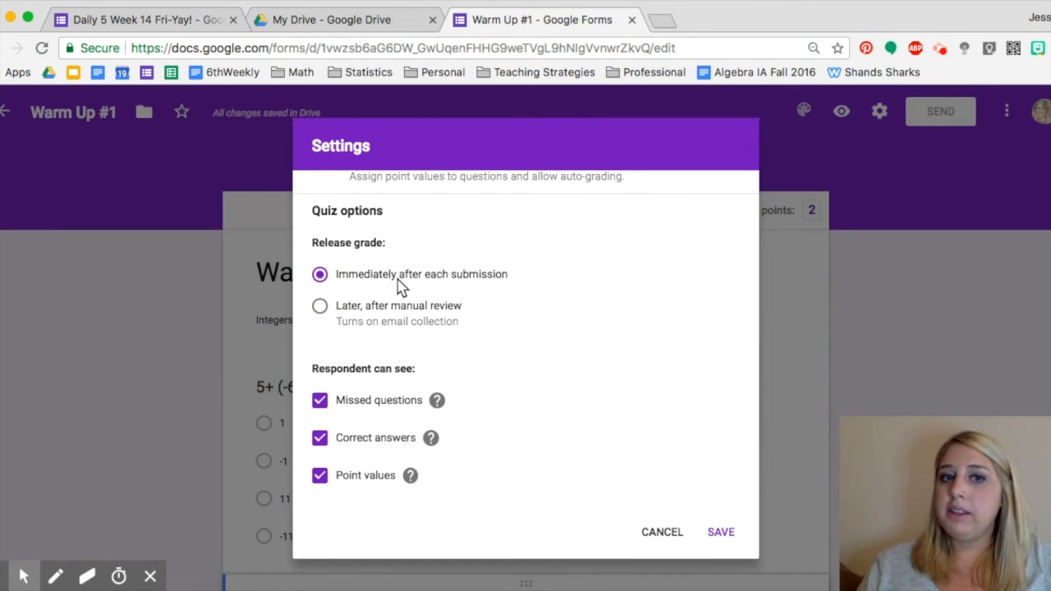
Hide correct answers and point values from respondents, and save the form settings.
scroll(399, 283, down, 1)
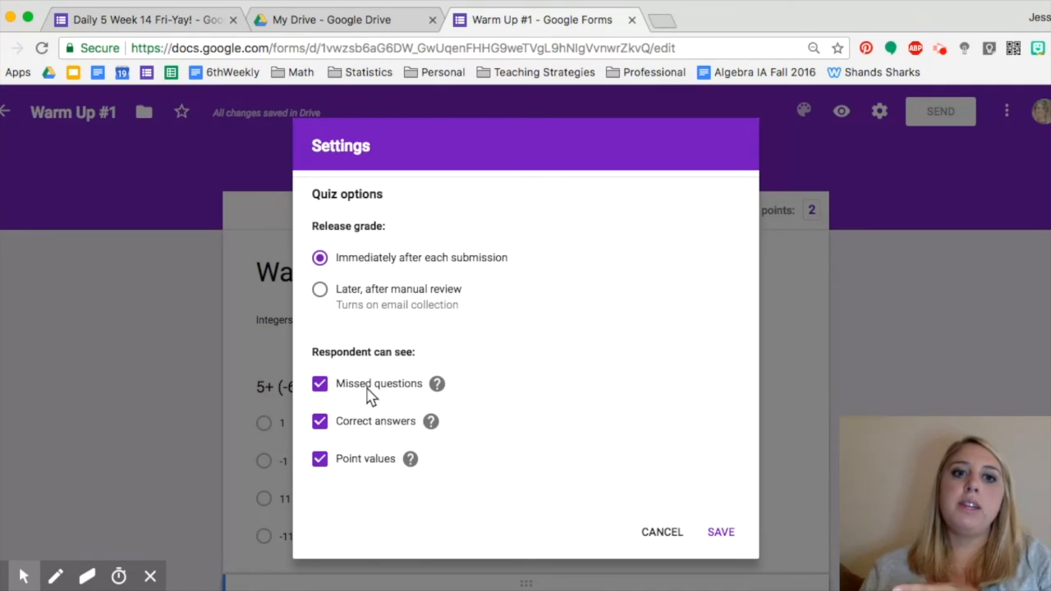
click(319, 422)
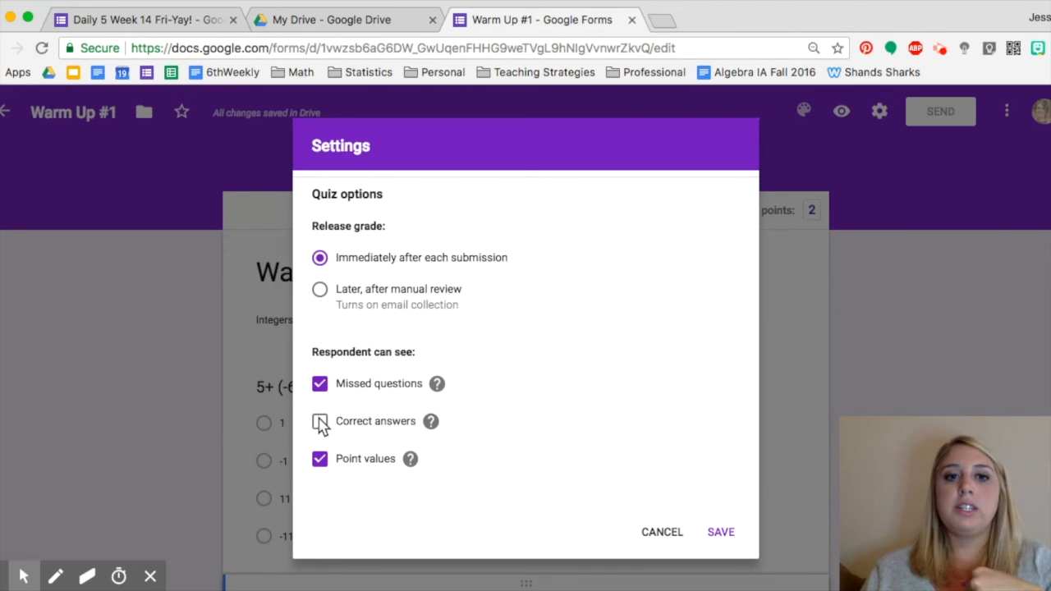
click(320, 465)
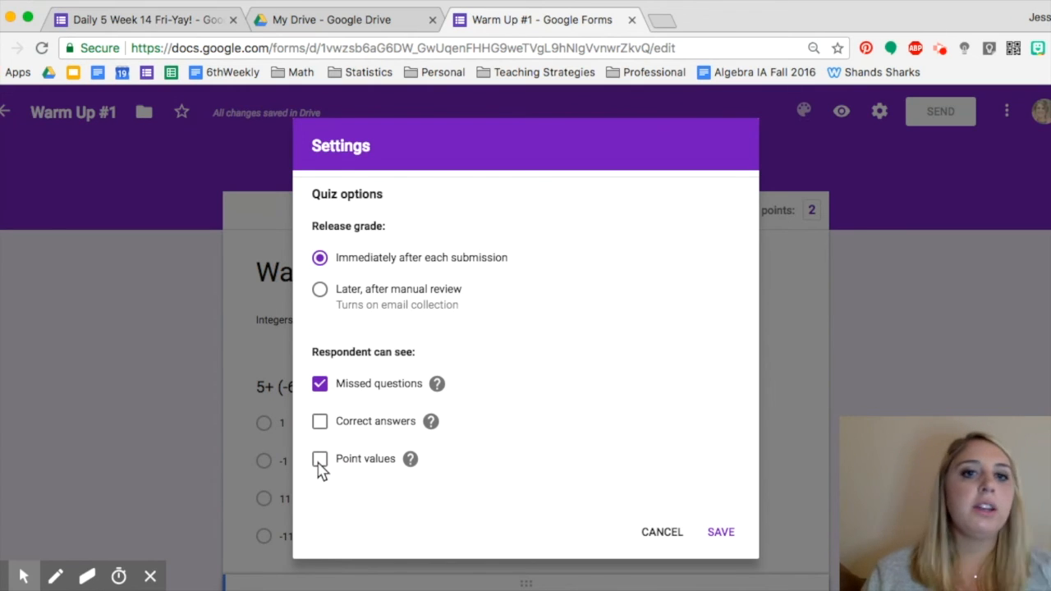
click(721, 531)
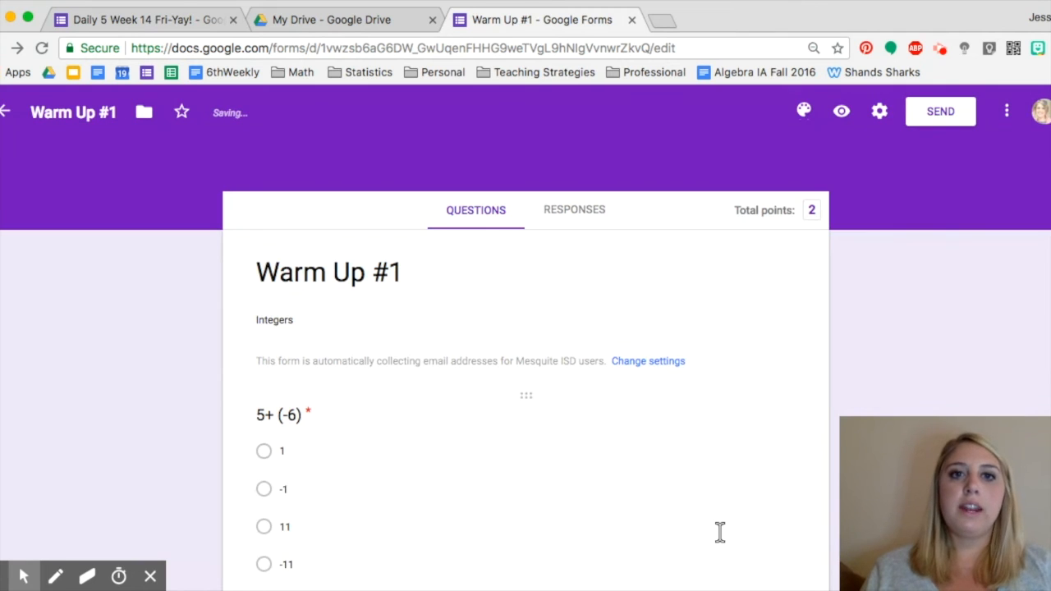
Copy the form's unshortened sharing link from the send options and close the Send form dialog.
scroll(720, 533, down, 3)
scroll(720, 533, up, 3)
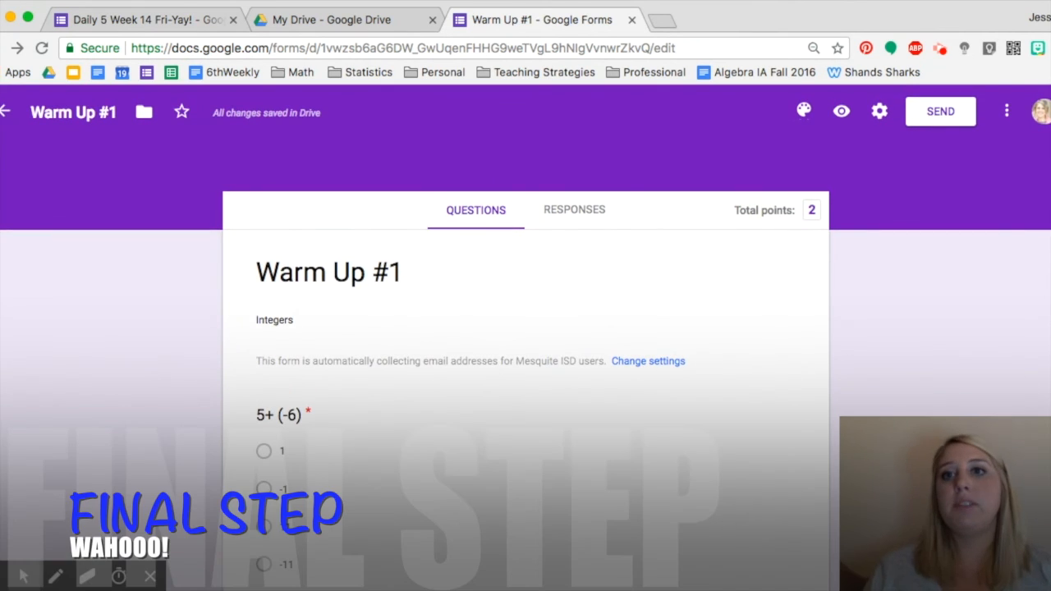
click(940, 113)
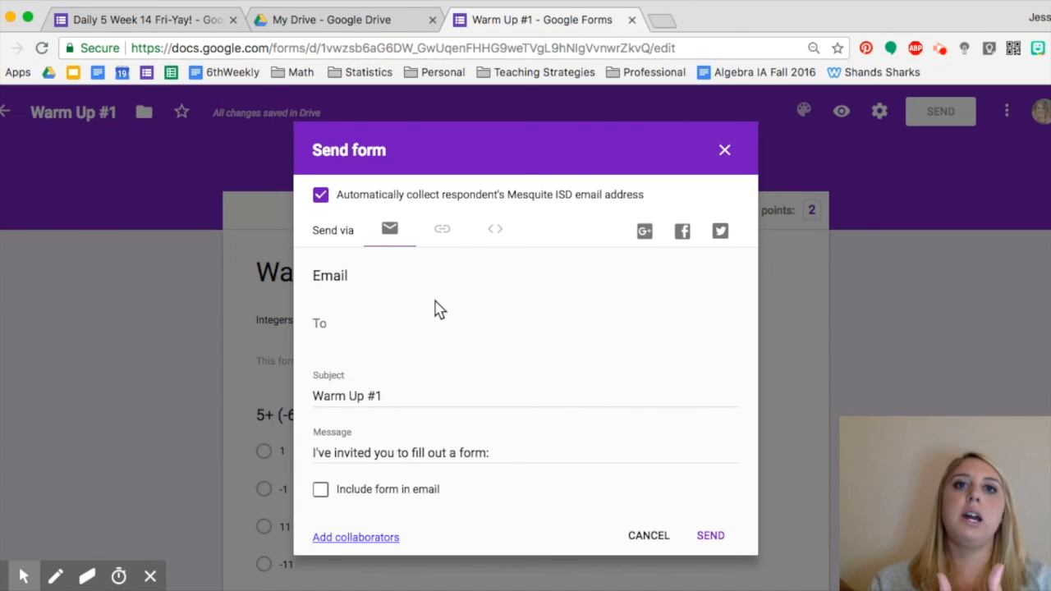
click(444, 233)
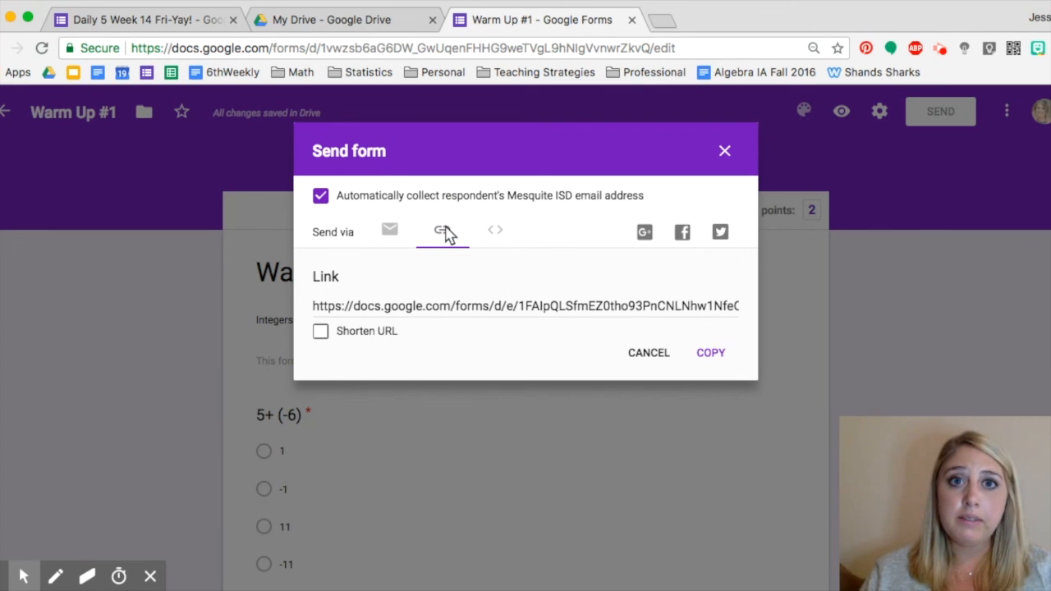
click(421, 307)
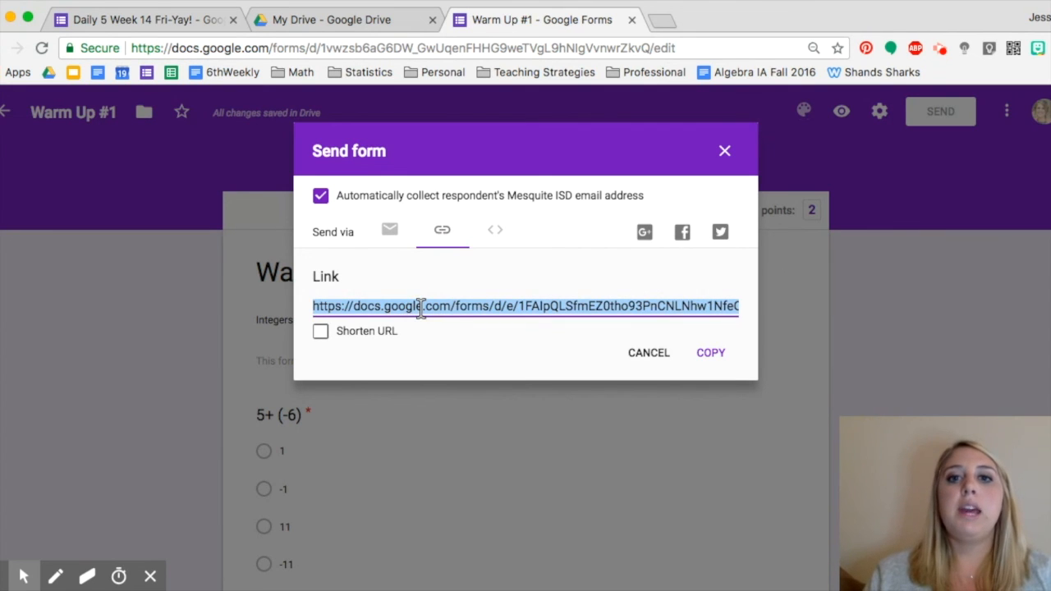
click(713, 354)
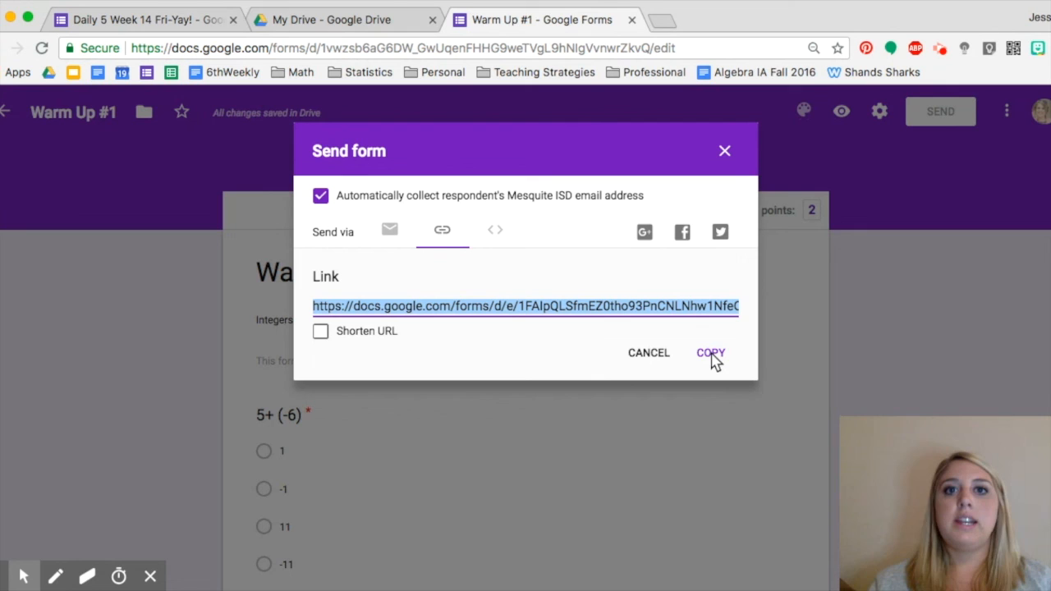
click(725, 150)
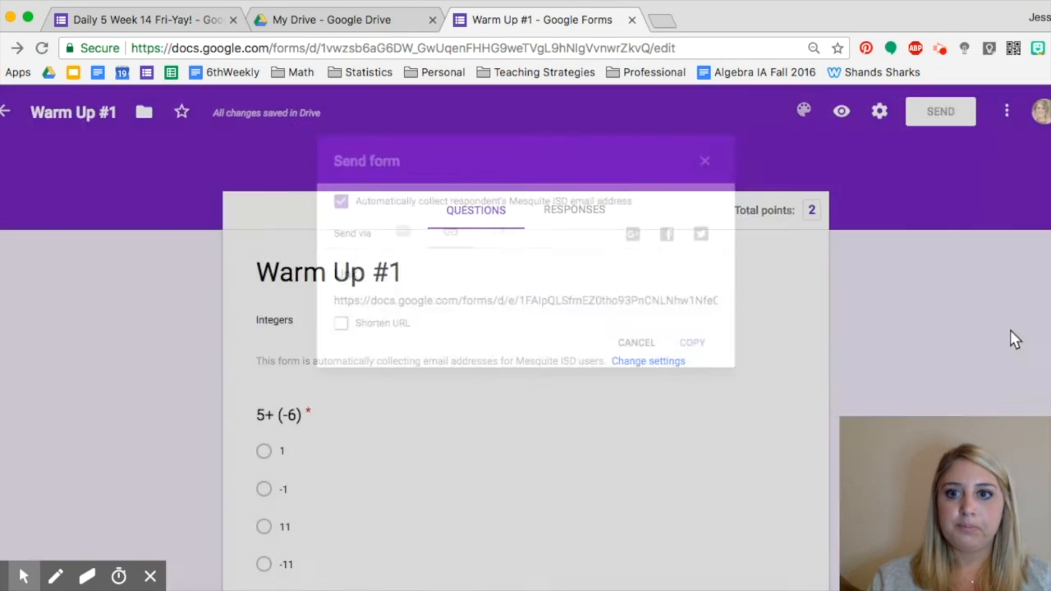